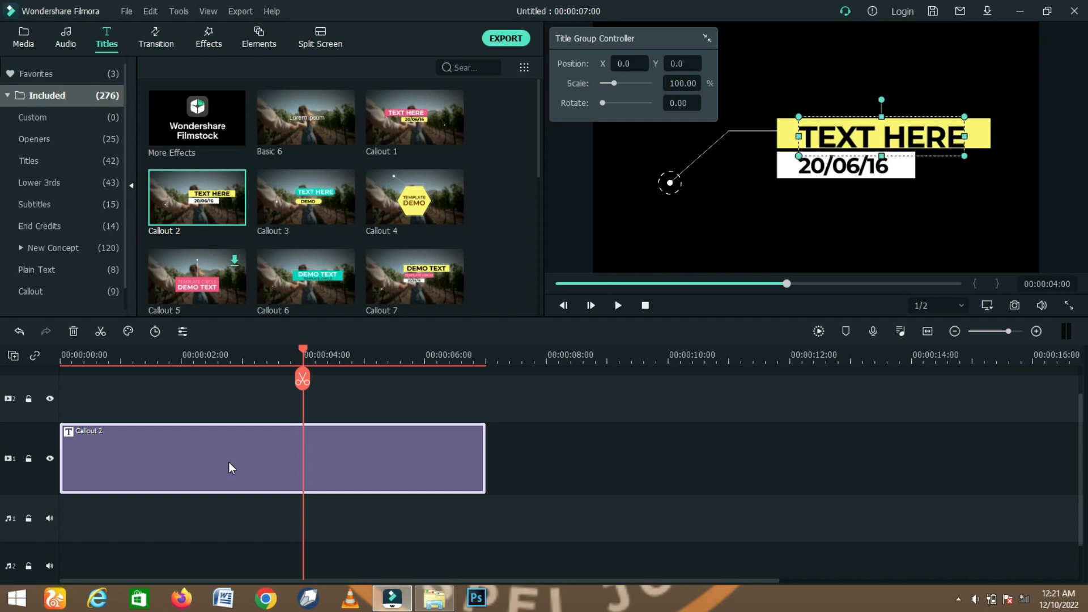
Replace the "TEXT HERE" line of the Callout 2 title with a person's first name
{"action": "left_click", "coordinate": [302, 127]}
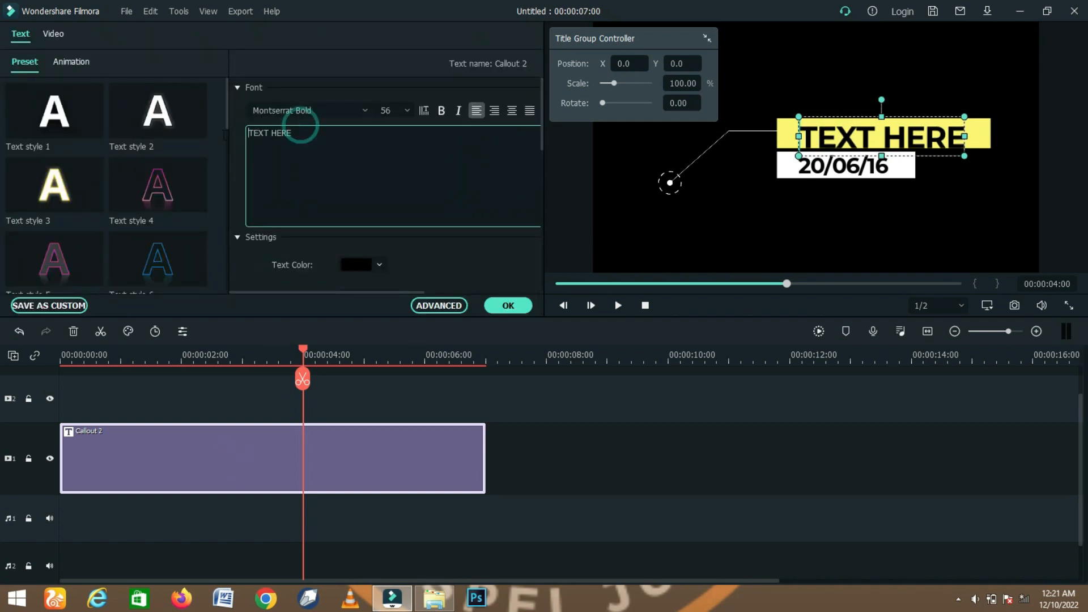
{"action": "triple_click", "coordinate": [308, 138]}
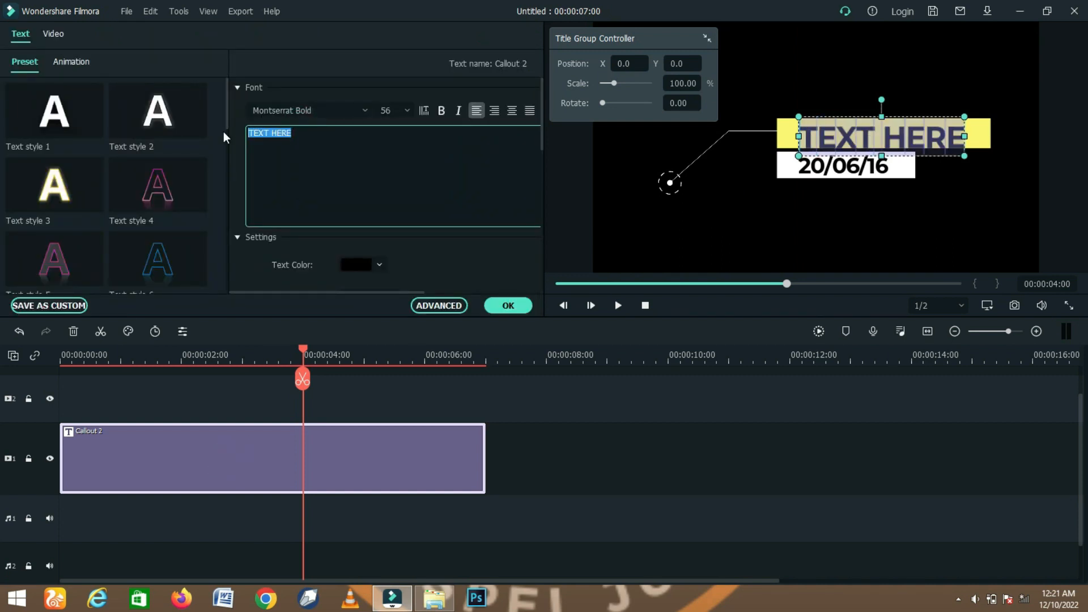
{"action": "type", "text": "GBE"}
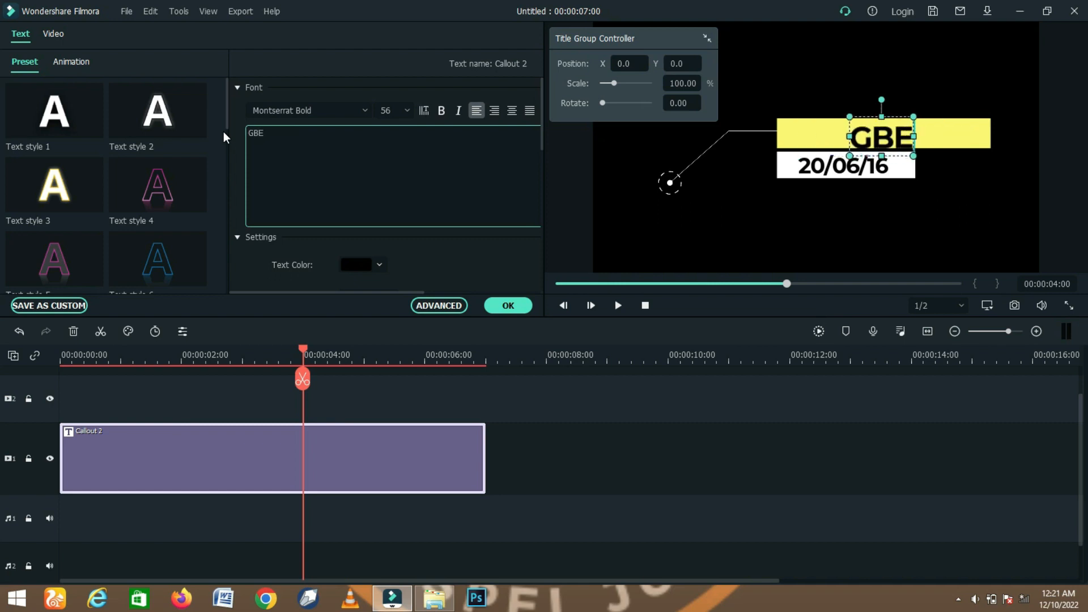
{"action": "type", "text": "NGA"}
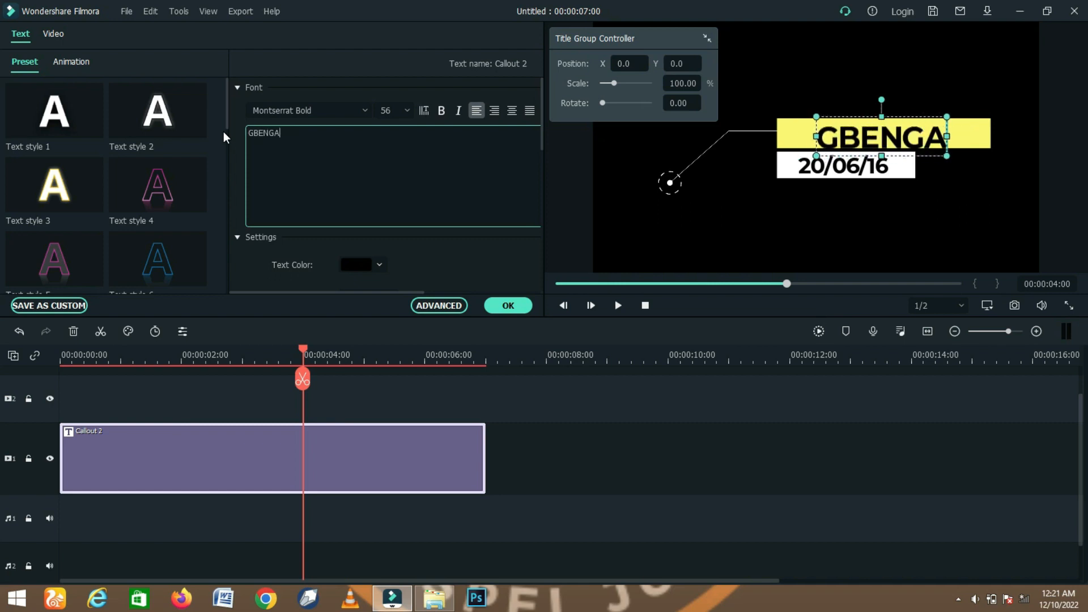
Play the edited Callout 2 title from near its start and delete it from the timeline
{"action": "left_click", "coordinate": [89, 353]}
{"action": "key", "text": "space"}
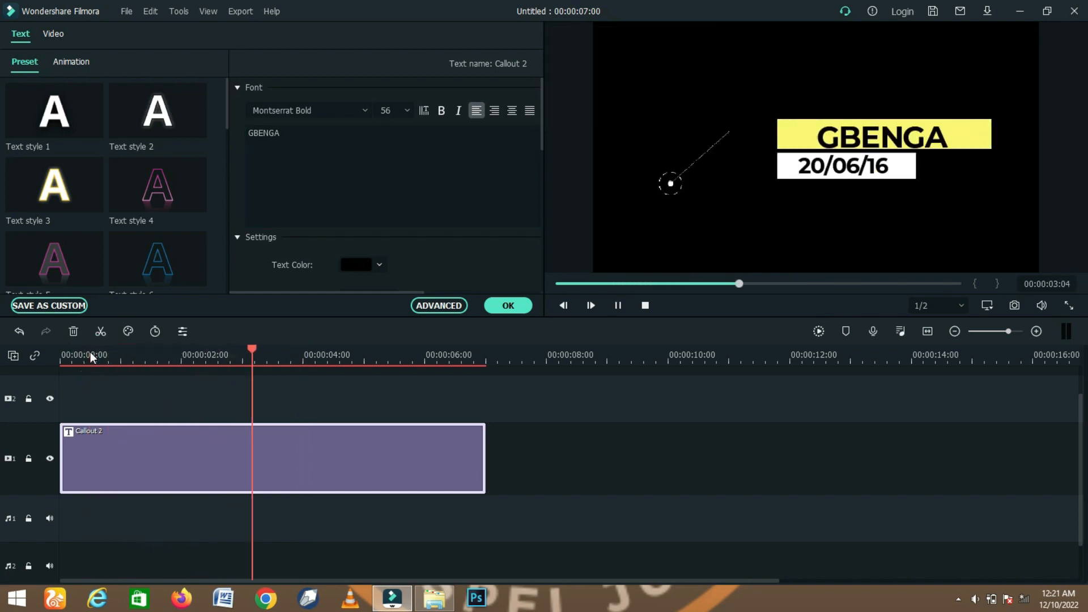
{"action": "key", "text": "space"}
{"action": "left_click", "coordinate": [175, 477]}
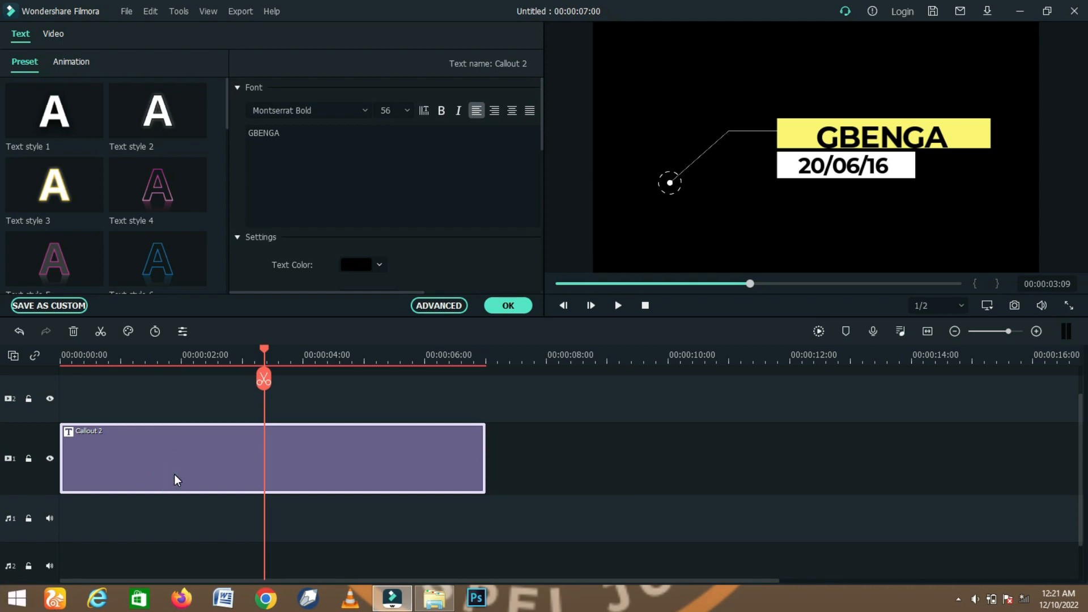
{"action": "key", "text": "Delete"}
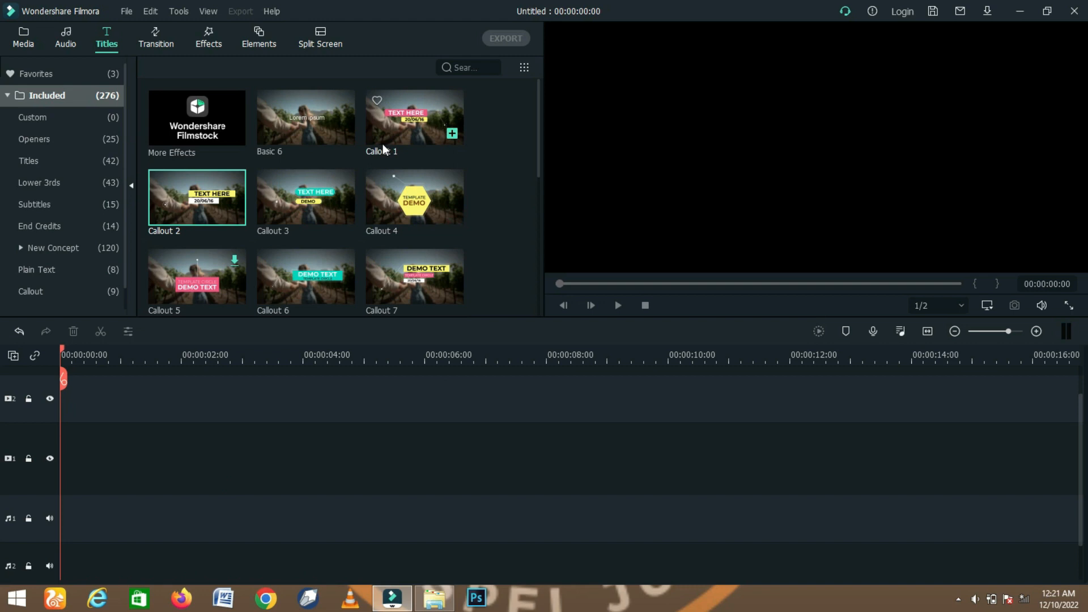
Preview the Callout 4 title at the start of the second video track and remove it
{"action": "left_click_drag", "start_coordinate": [411, 185], "coordinate": [66, 411]}
{"action": "key", "text": "space"}
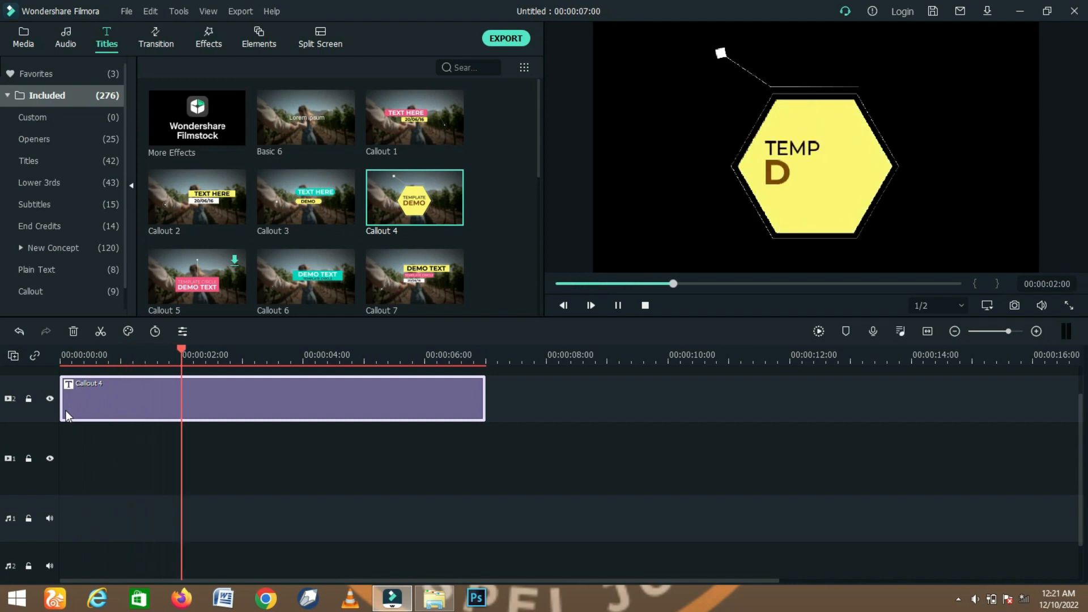
{"action": "key", "text": "Delete"}
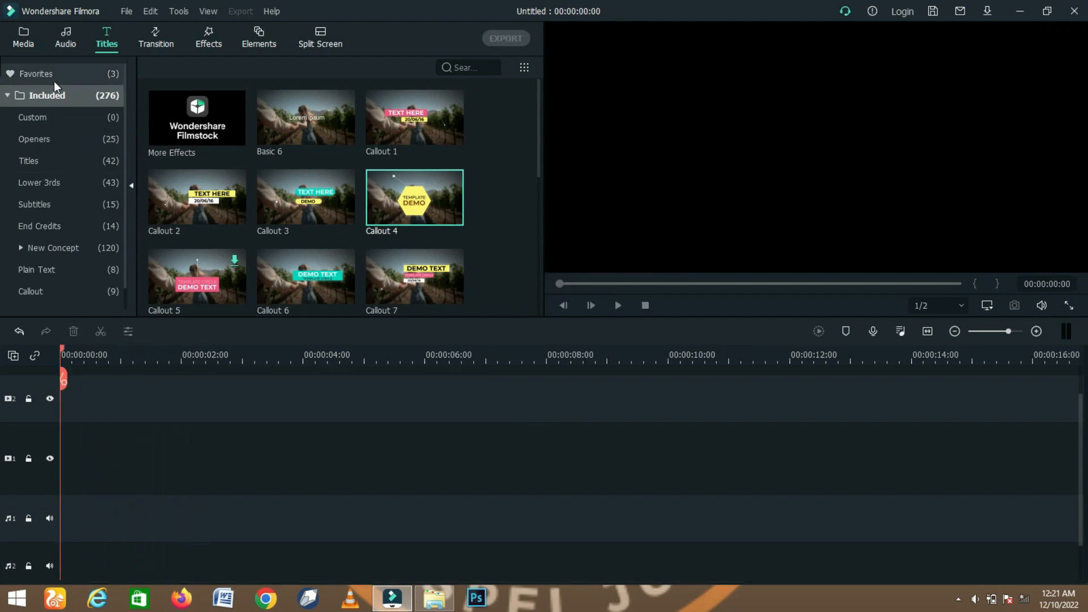
Preview the Credit 1 end-credits title at the start of the first video track and remove it
{"action": "left_click", "coordinate": [41, 228]}
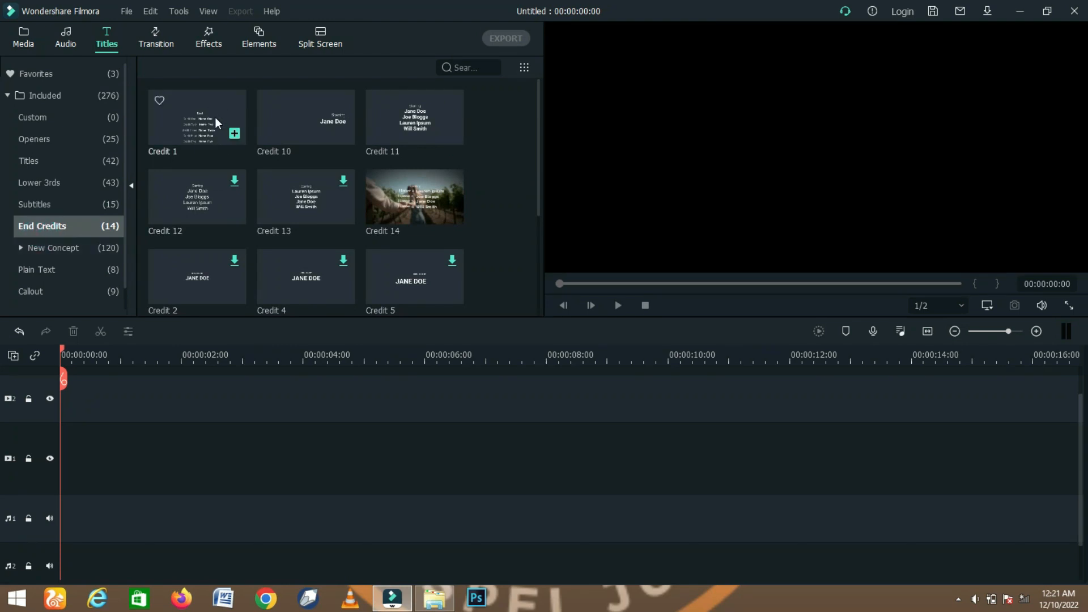
{"action": "left_click_drag", "start_coordinate": [216, 117], "coordinate": [65, 473]}
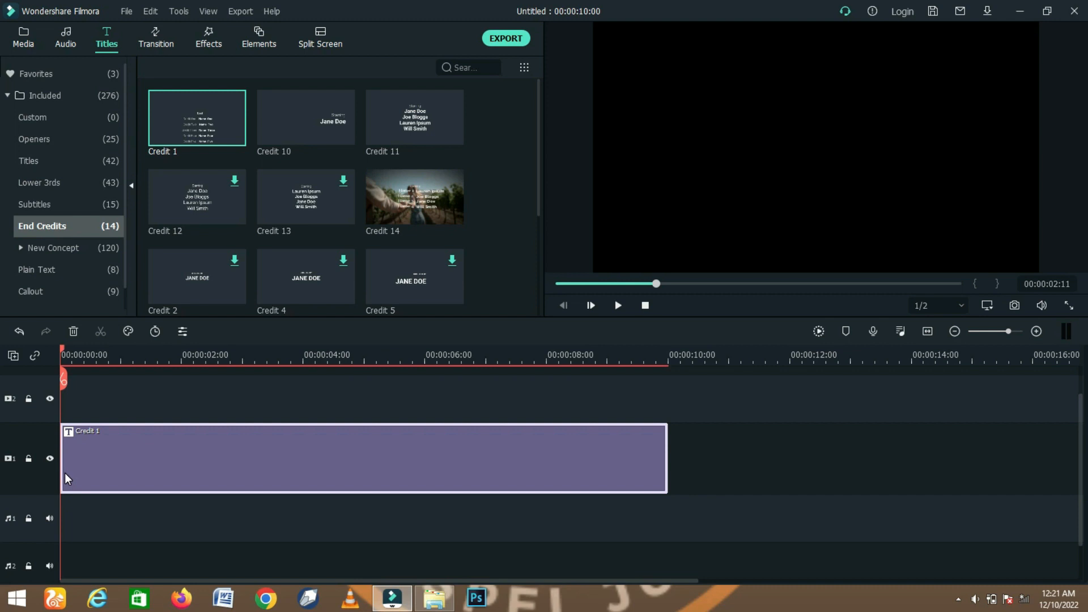
{"action": "key", "text": "space"}
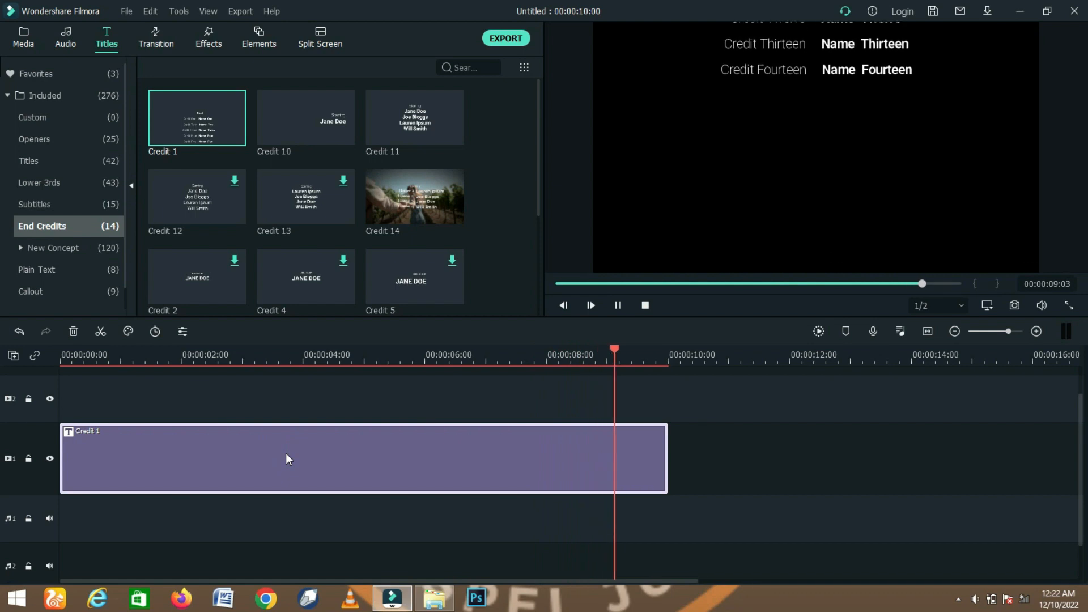
{"action": "key", "text": "Delete"}
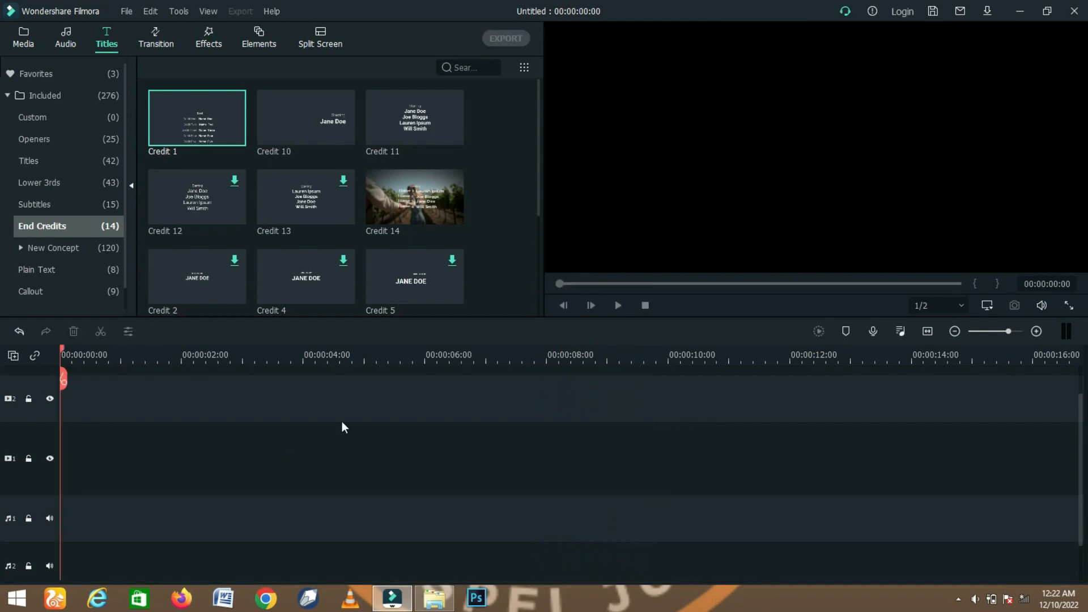
Preview the Credit 14 end-credits title at the start of the first video track and remove it
{"action": "left_click_drag", "start_coordinate": [397, 179], "coordinate": [66, 496]}
{"action": "key", "text": "space"}
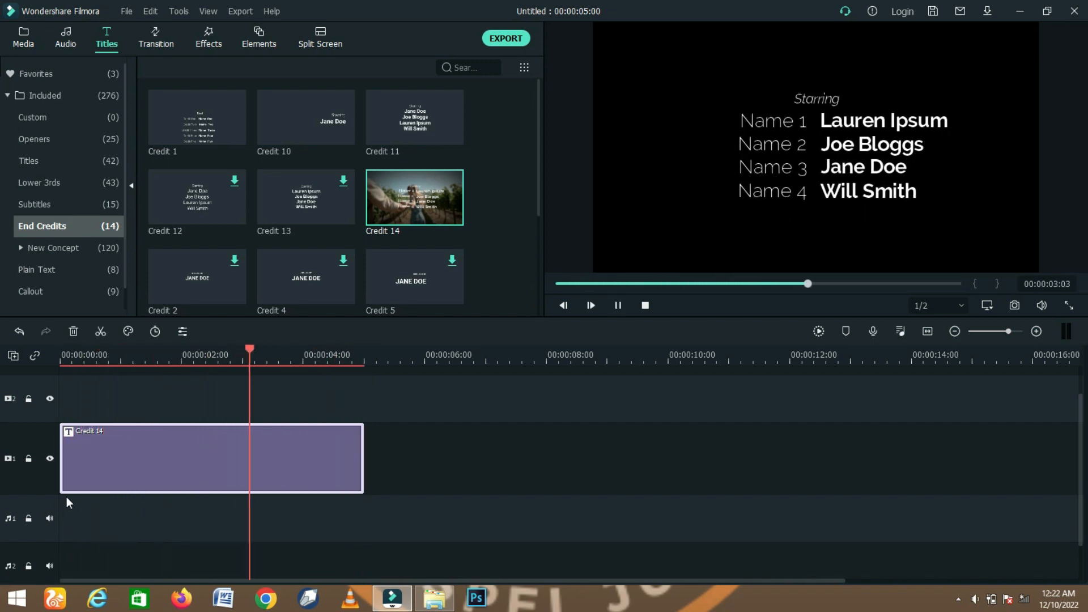
{"action": "key", "text": "Delete"}
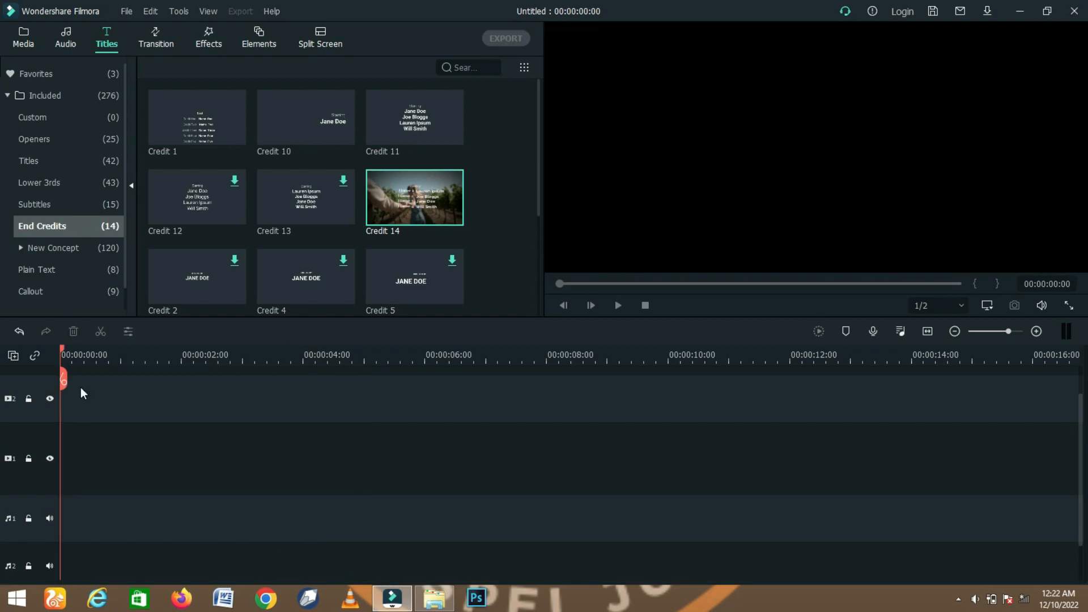
Place the Travel 01 sample video at the start of the first video track
{"action": "left_click", "coordinate": [154, 40]}
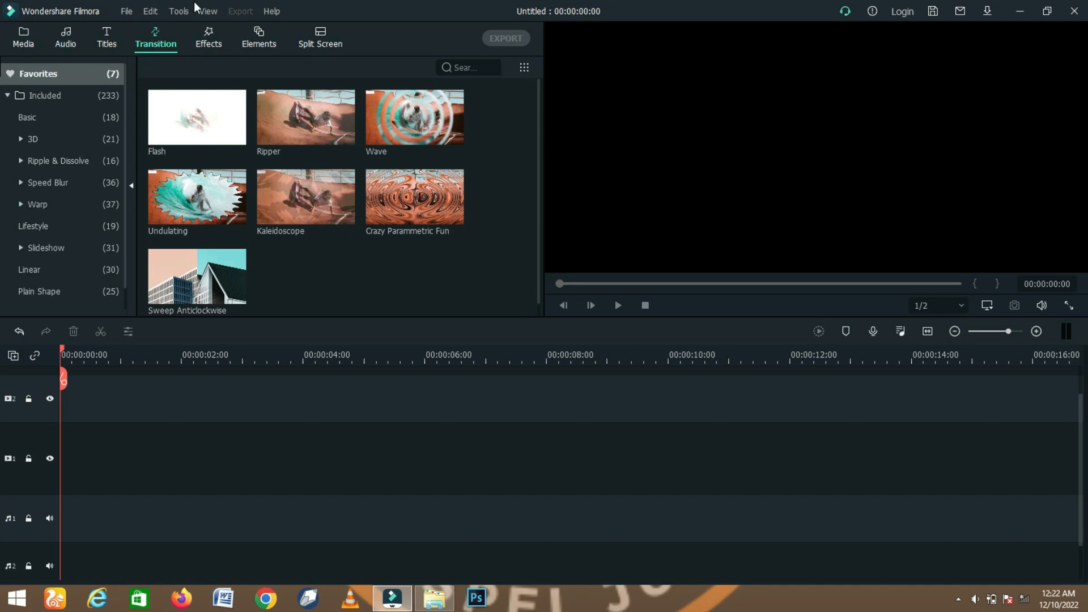
{"action": "left_click", "coordinate": [33, 40]}
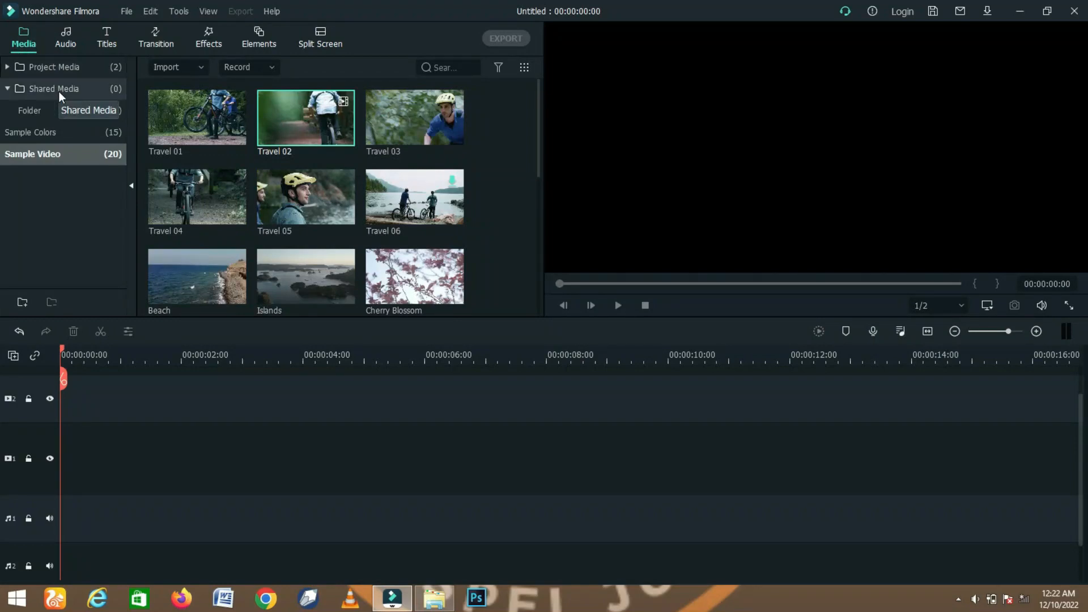
{"action": "left_click_drag", "start_coordinate": [193, 104], "coordinate": [55, 477]}
{"action": "left_click_drag", "start_coordinate": [278, 107], "coordinate": [167, 462]}
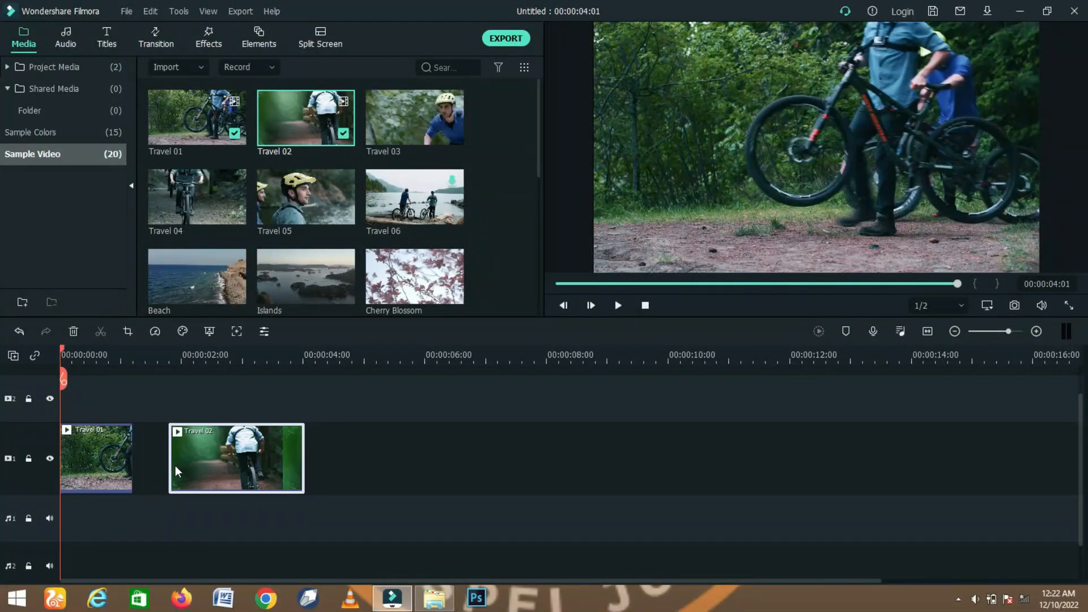
{"action": "key", "text": "Delete"}
{"action": "mouse_move", "coordinate": [434, 201]}
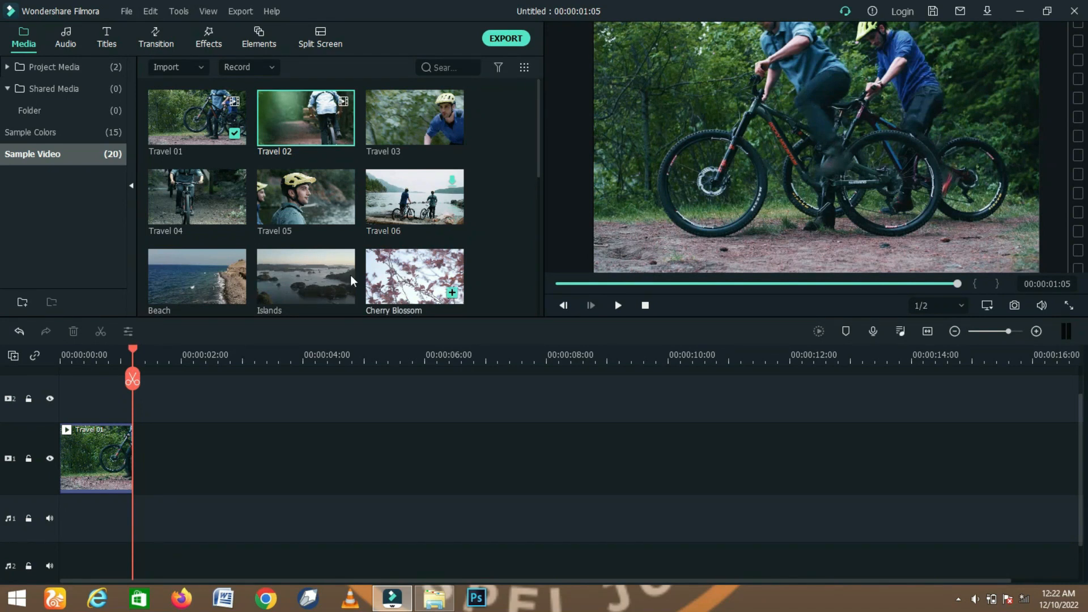
{"action": "left_click", "coordinate": [319, 267]}
{"action": "left_click_drag", "start_coordinate": [319, 267], "coordinate": [133, 479]}
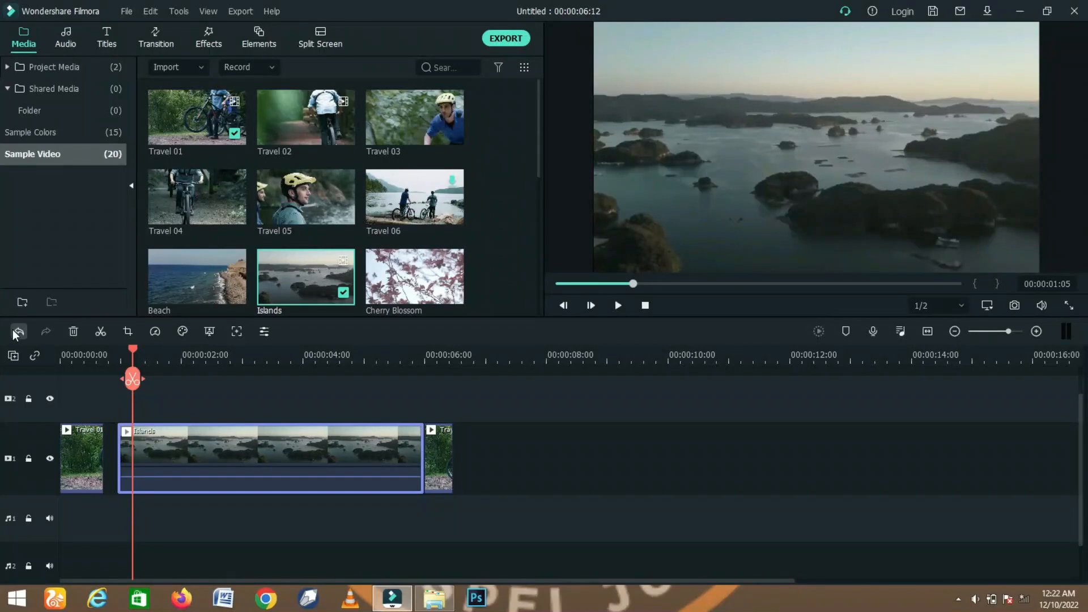
{"action": "left_click", "coordinate": [18, 332]}
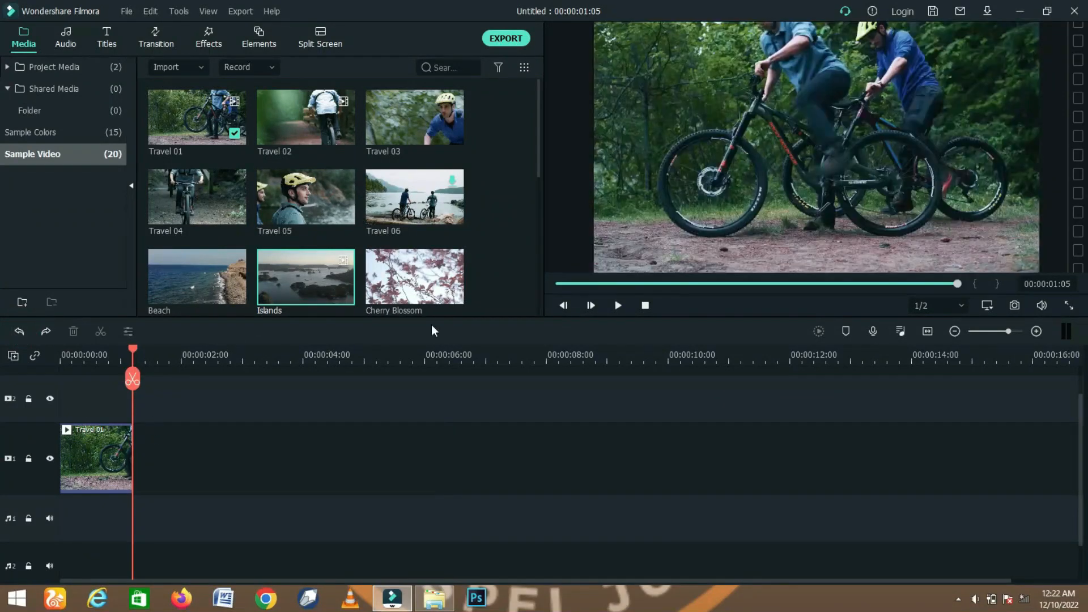
Add the Islands sample video directly after Travel 01 and put the Wave transition on the cut between them
{"action": "left_click_drag", "start_coordinate": [285, 277], "coordinate": [142, 475]}
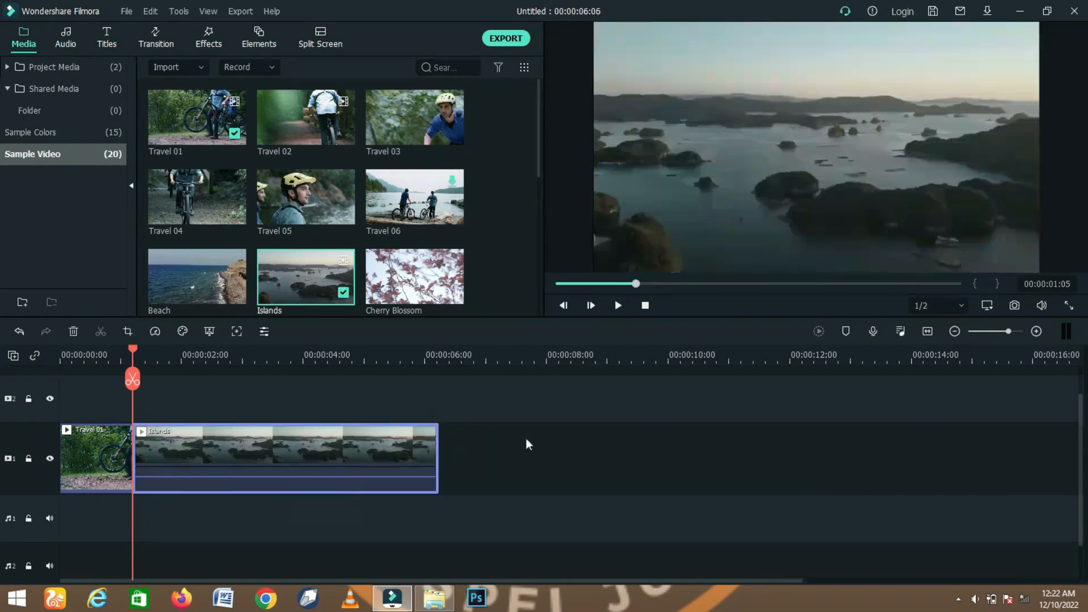
{"action": "left_click", "coordinate": [67, 352]}
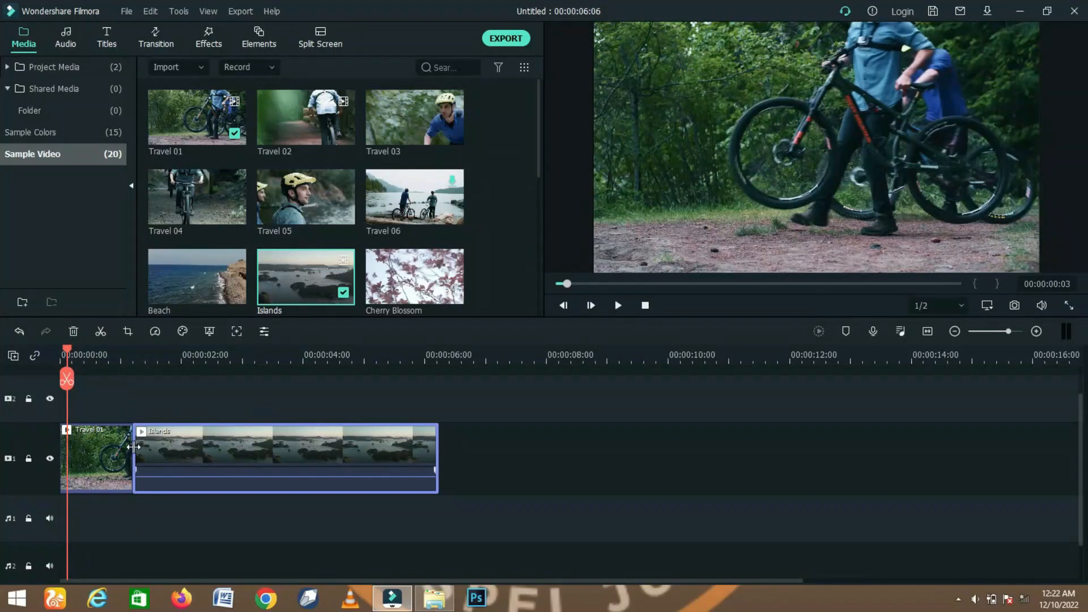
{"action": "left_click", "coordinate": [157, 41]}
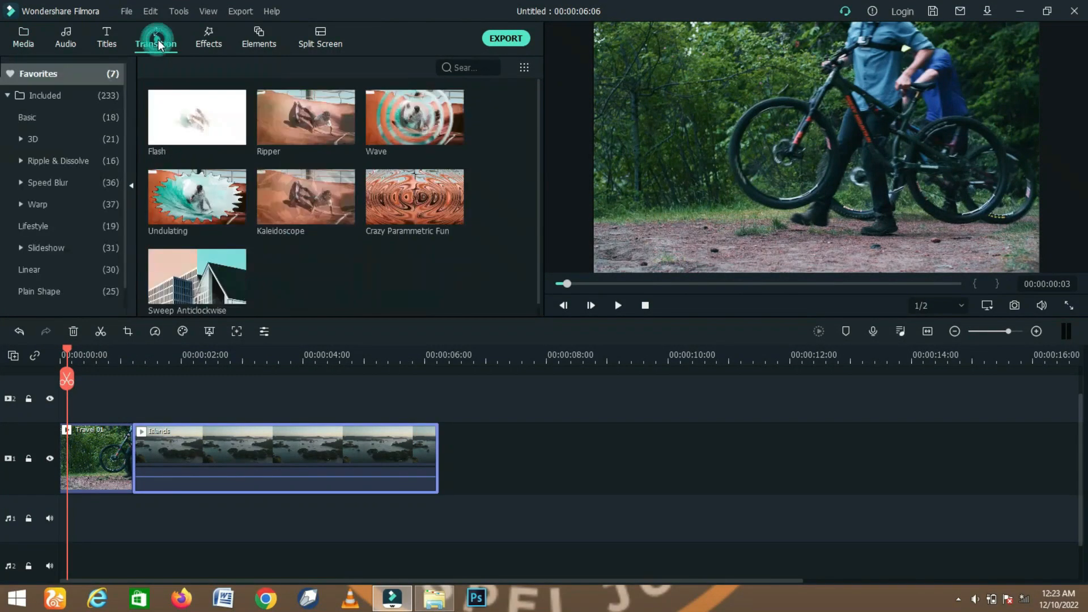
{"action": "left_click_drag", "start_coordinate": [416, 115], "coordinate": [202, 387]}
Shorten the Wave transition to under one second around the cut and play it from near the timeline's start
{"action": "left_click_drag", "start_coordinate": [138, 445], "coordinate": [113, 456]}
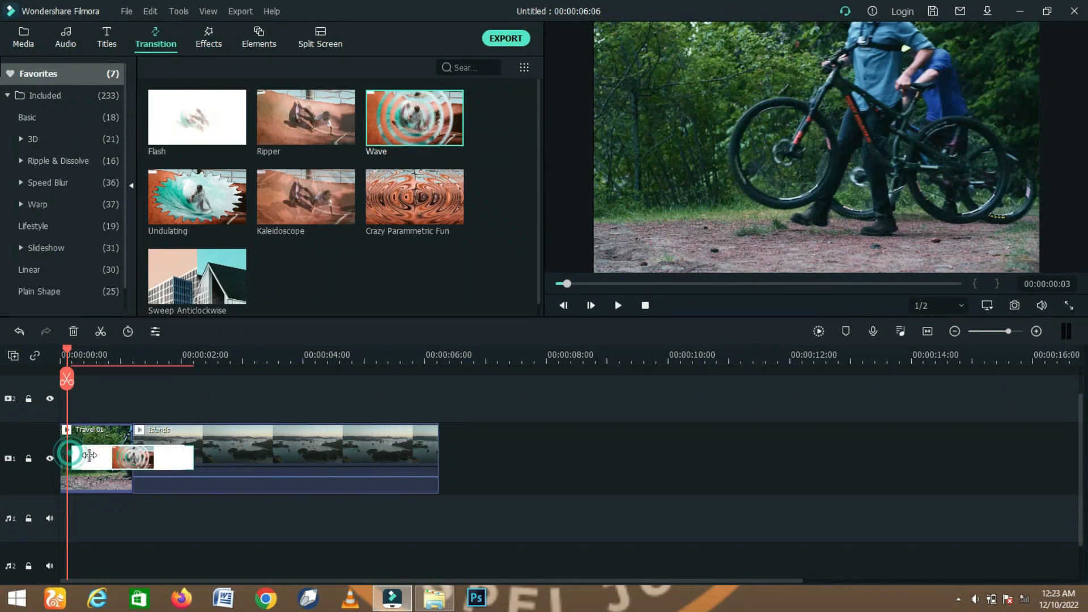
{"action": "left_click_drag", "start_coordinate": [107, 458], "coordinate": [105, 439]}
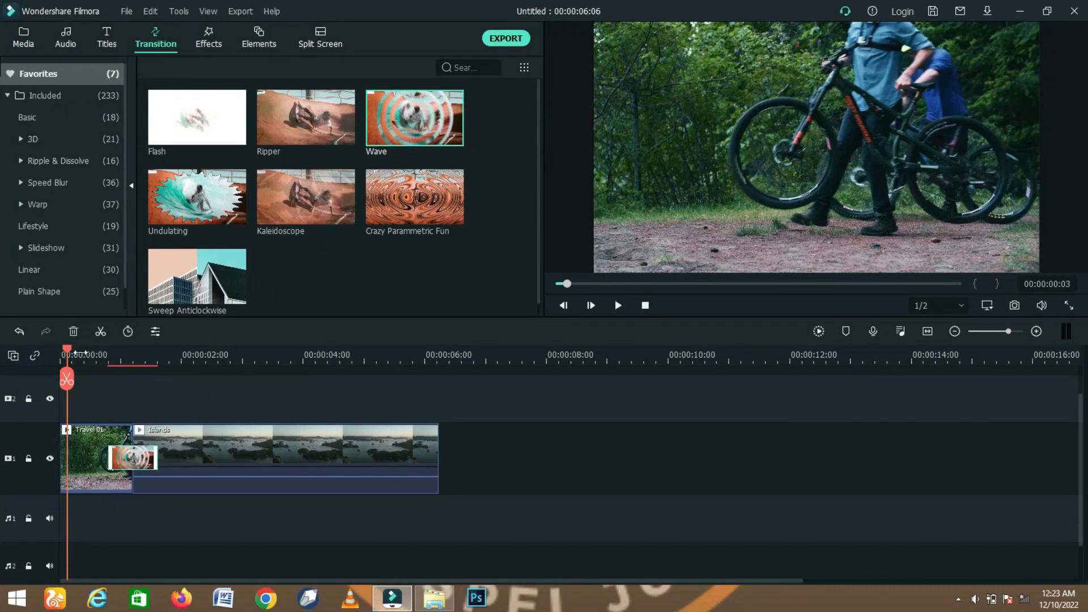
{"action": "key", "text": "space"}
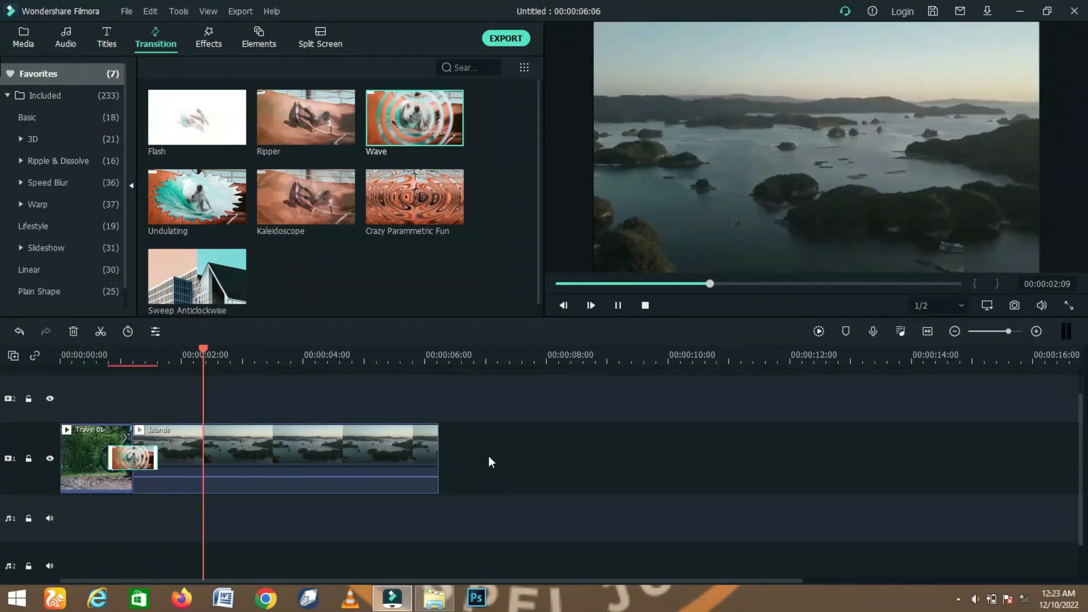
{"action": "key", "text": "space"}
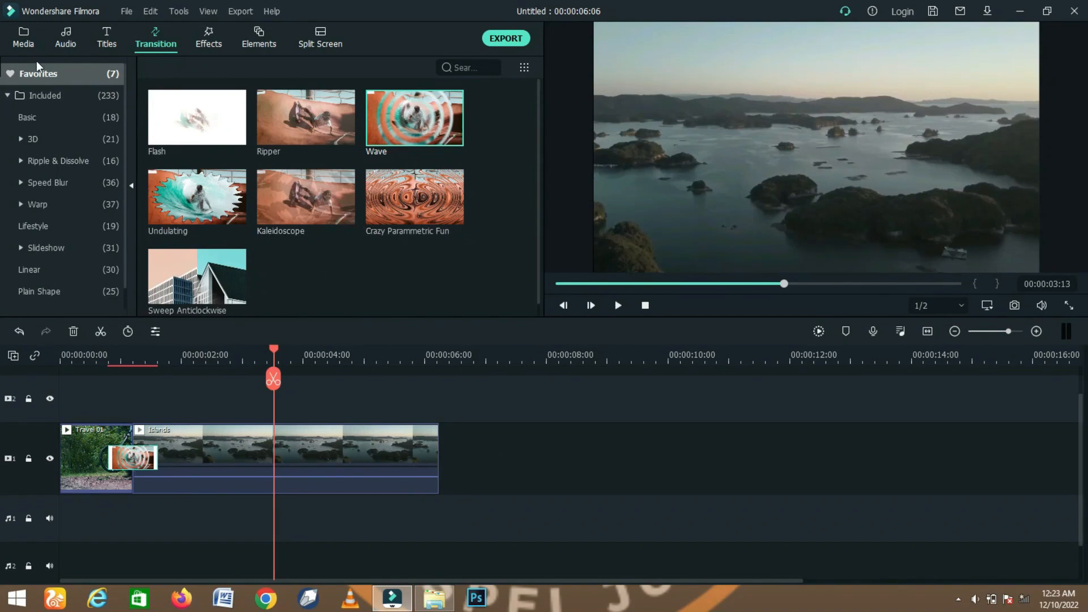
Append the Travel 04 sample video after Islands and preview the Flash transition placed between the two clips
{"action": "left_click", "coordinate": [23, 37]}
{"action": "left_click_drag", "start_coordinate": [284, 321], "coordinate": [442, 464]}
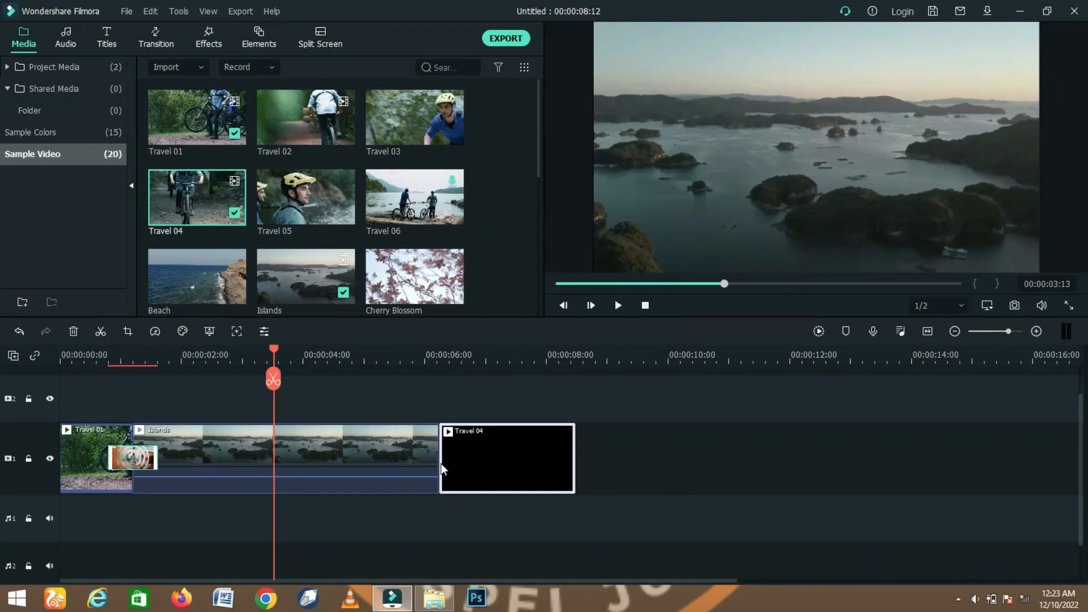
{"action": "left_click", "coordinate": [169, 34]}
{"action": "left_click_drag", "start_coordinate": [199, 118], "coordinate": [421, 459]}
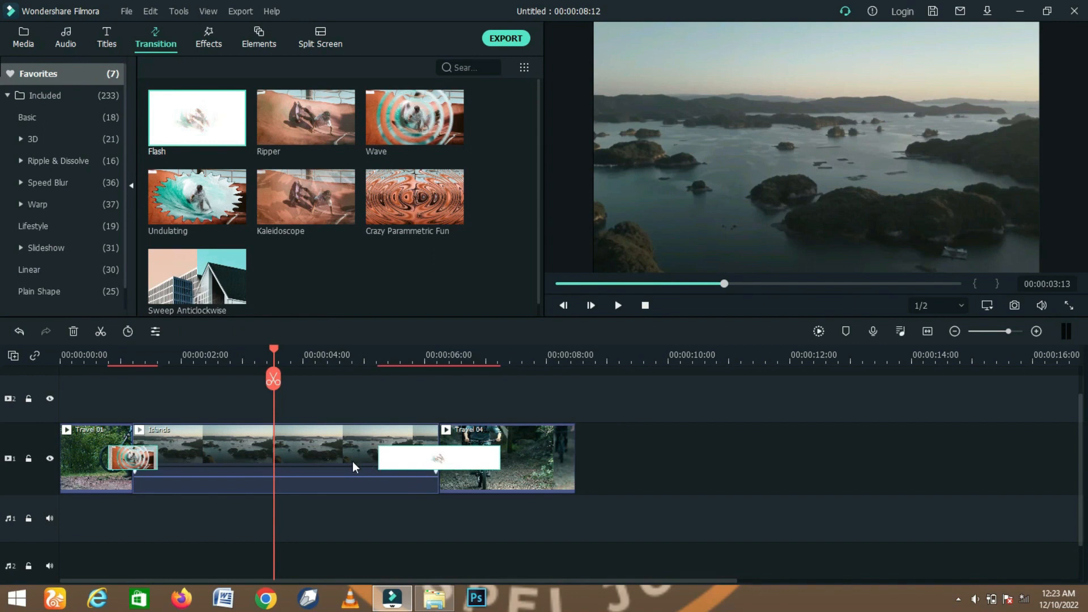
{"action": "key", "text": "space"}
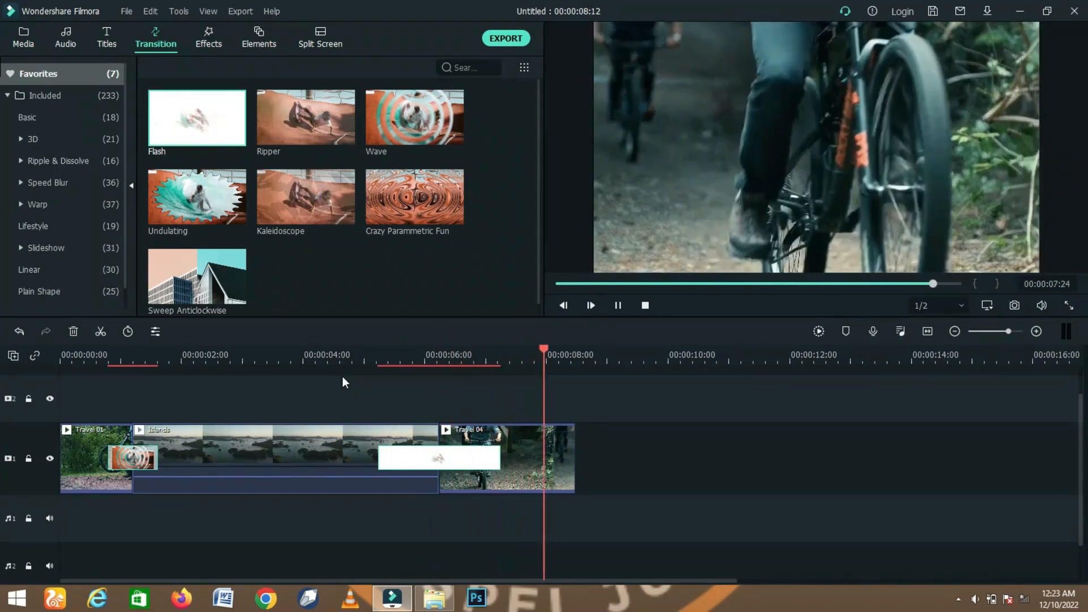
Delete all clips and transitions from the timeline
{"action": "left_click", "coordinate": [361, 478]}
{"action": "key", "text": "ctrl+a"}
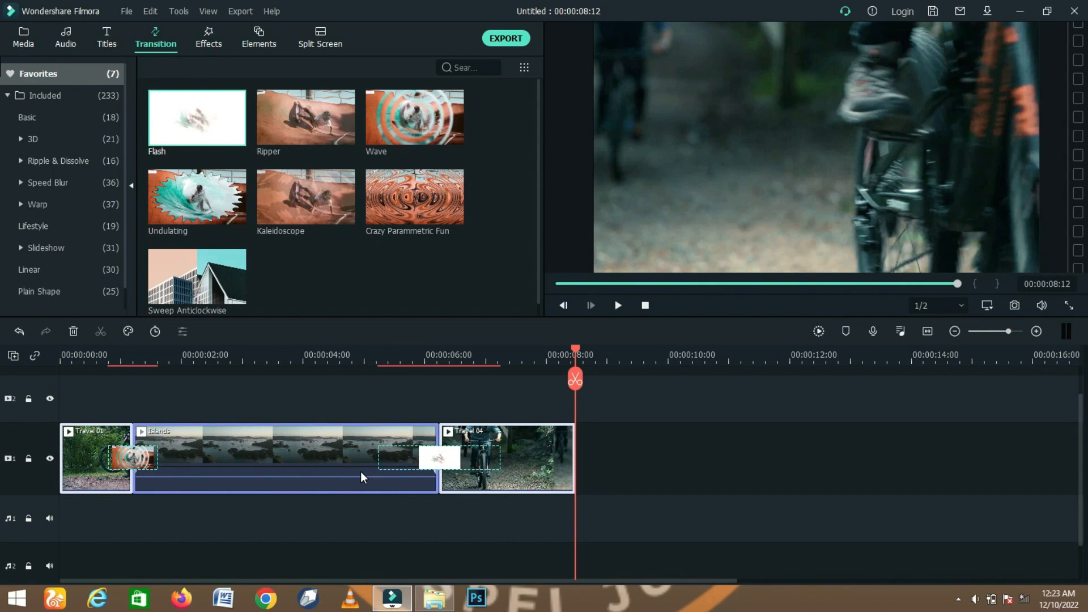
{"action": "key", "text": "Delete"}
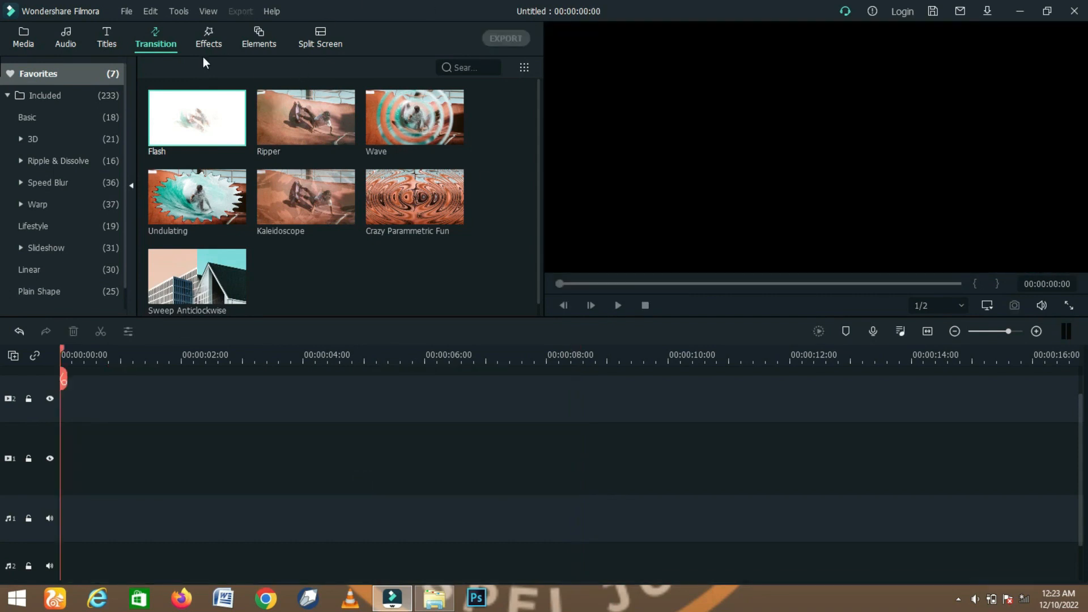
Place the Travel 02 sample video at the start of the first video track and the Beach video directly after it
{"action": "left_click", "coordinate": [212, 31]}
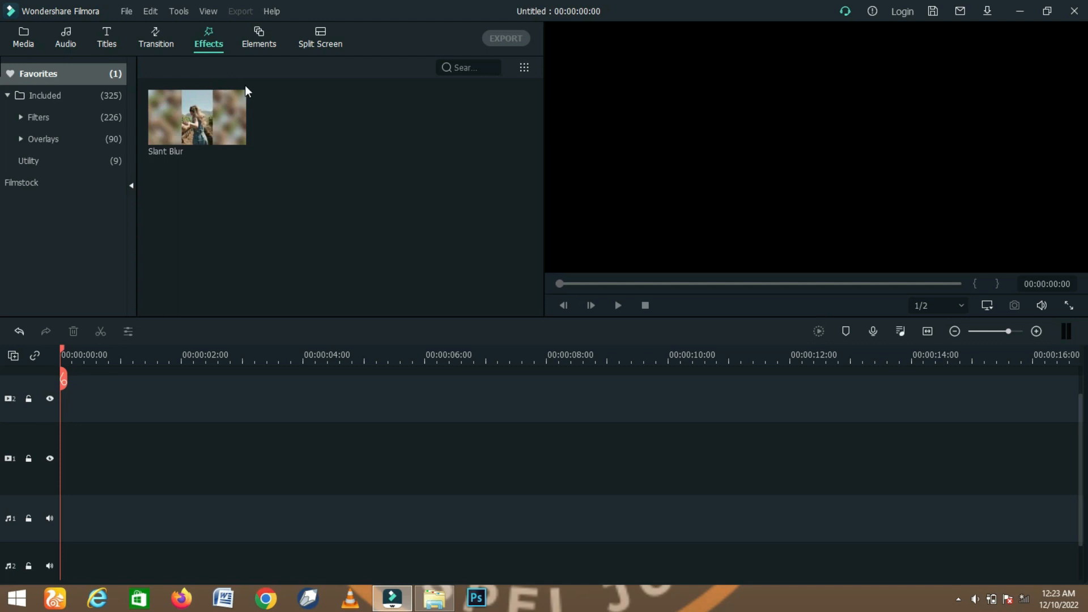
{"action": "left_click", "coordinate": [22, 41]}
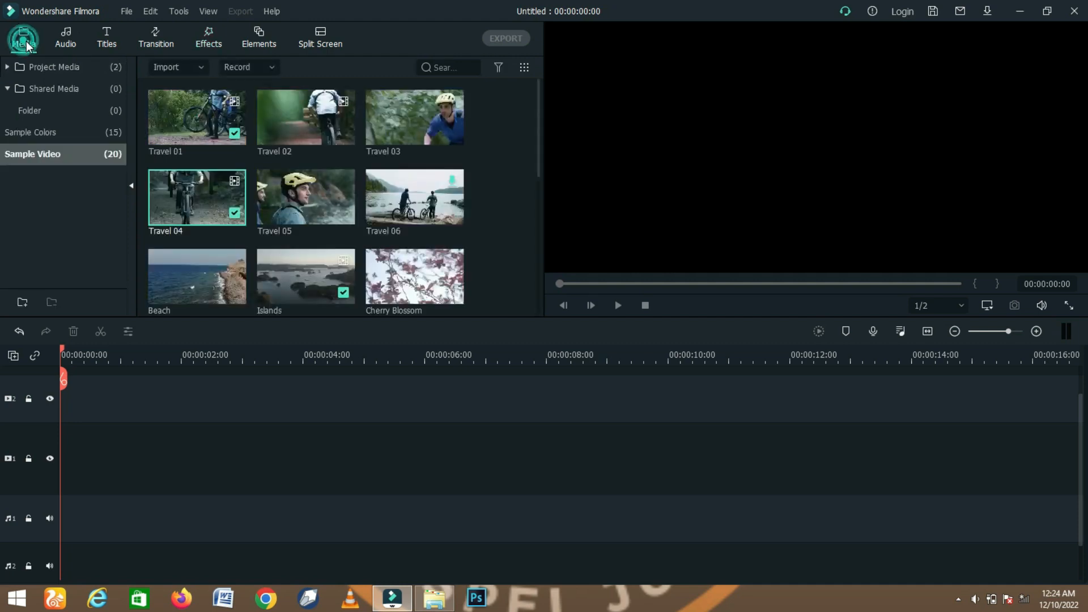
{"action": "left_click_drag", "start_coordinate": [295, 112], "coordinate": [74, 465]}
{"action": "left_click_drag", "start_coordinate": [187, 283], "coordinate": [200, 345]}
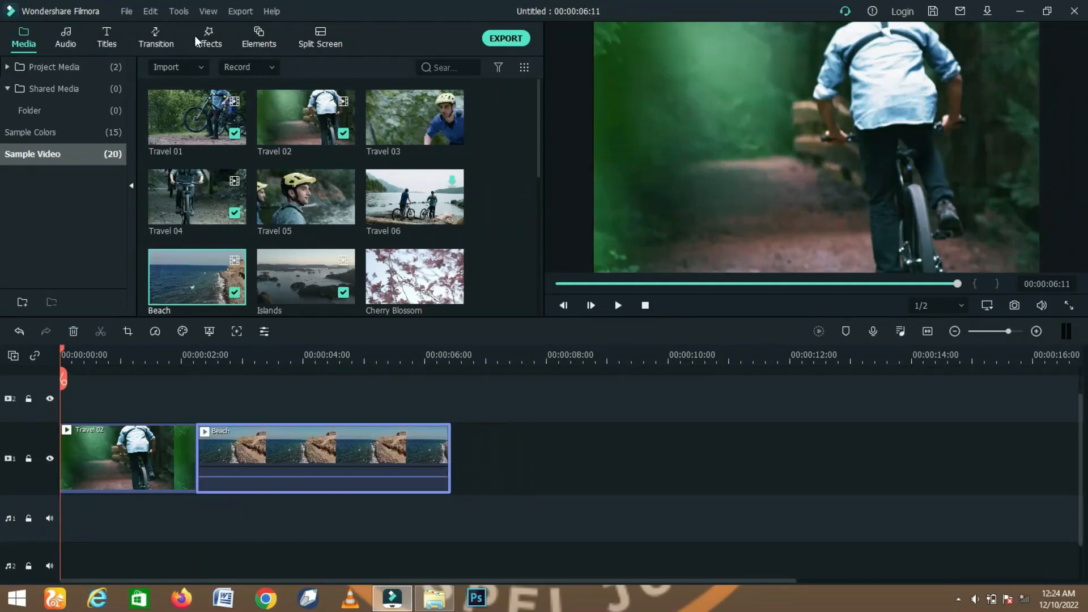
Open the included effects library and play the Travel 02 and Beach clips without an effect, stopping in Beach
{"action": "left_click", "coordinate": [209, 37]}
{"action": "left_click", "coordinate": [59, 93]}
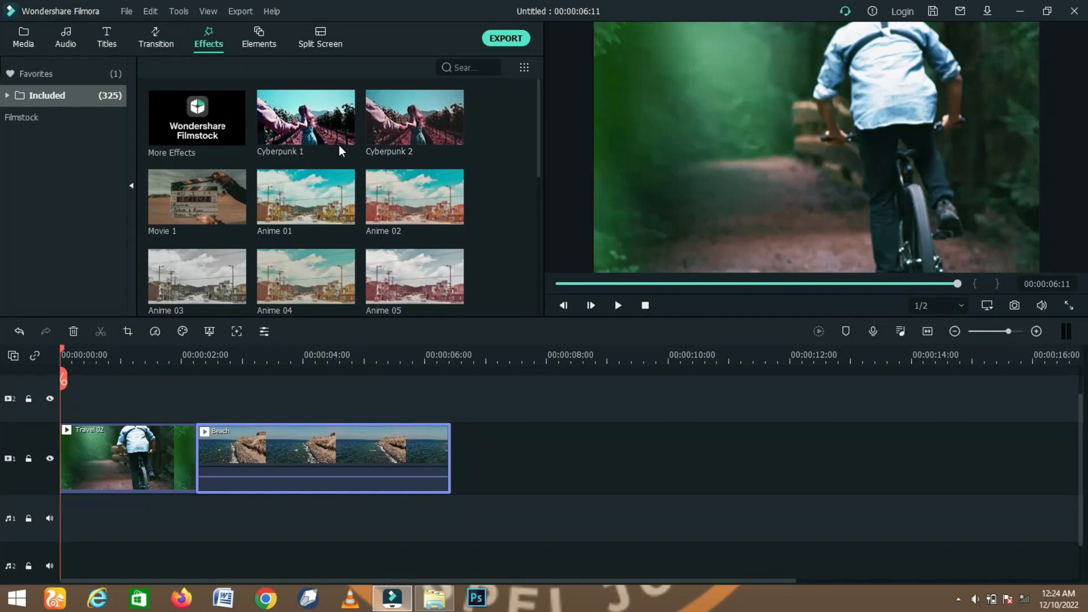
{"action": "key", "text": "space"}
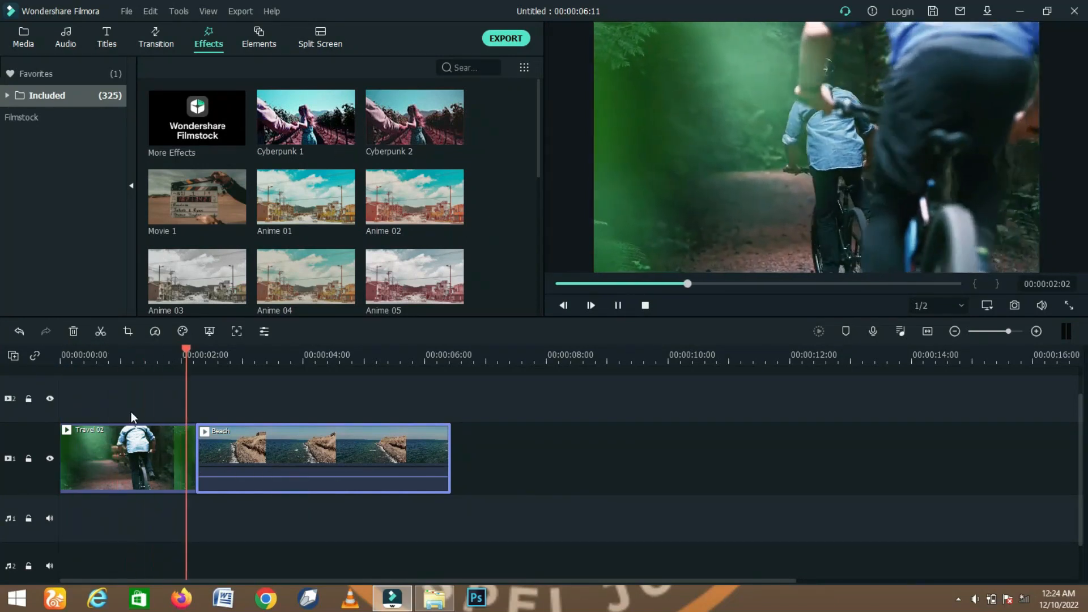
{"action": "key", "text": "space"}
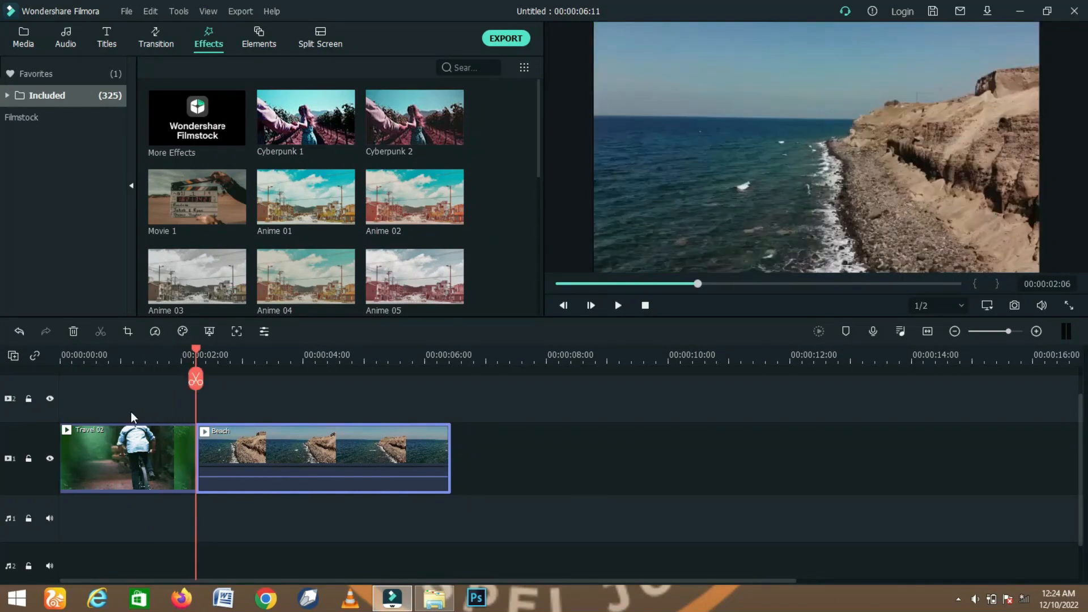
{"action": "left_click", "coordinate": [648, 312]}
Put the Cyberpunk 1 effect above the clips at the timeline's start and play the sequence past the effect's end
{"action": "left_click_drag", "start_coordinate": [304, 130], "coordinate": [58, 400]}
{"action": "key", "text": "space"}
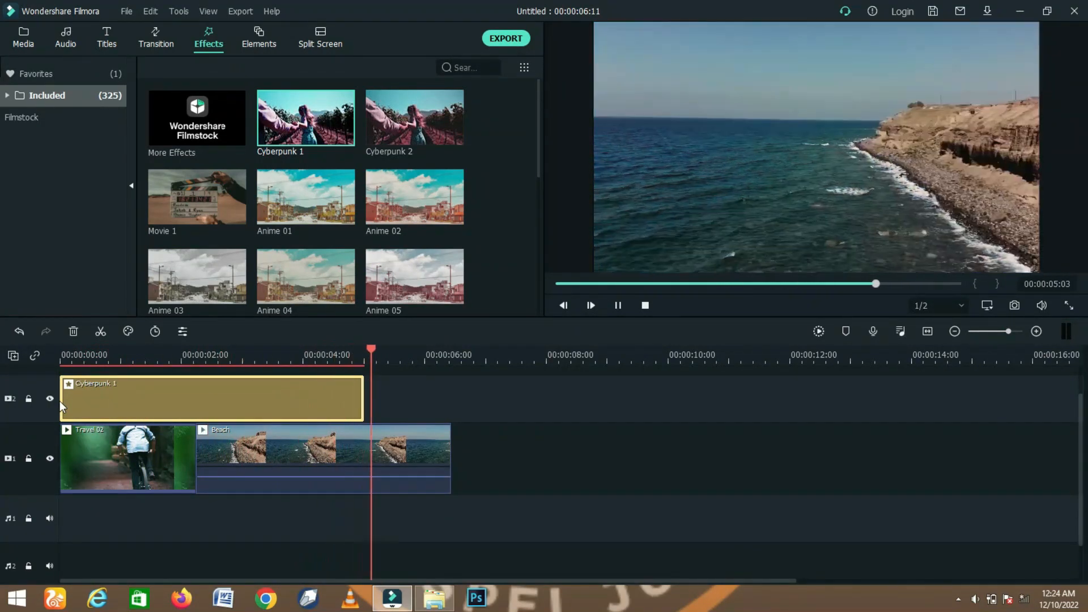
{"action": "key", "text": "space"}
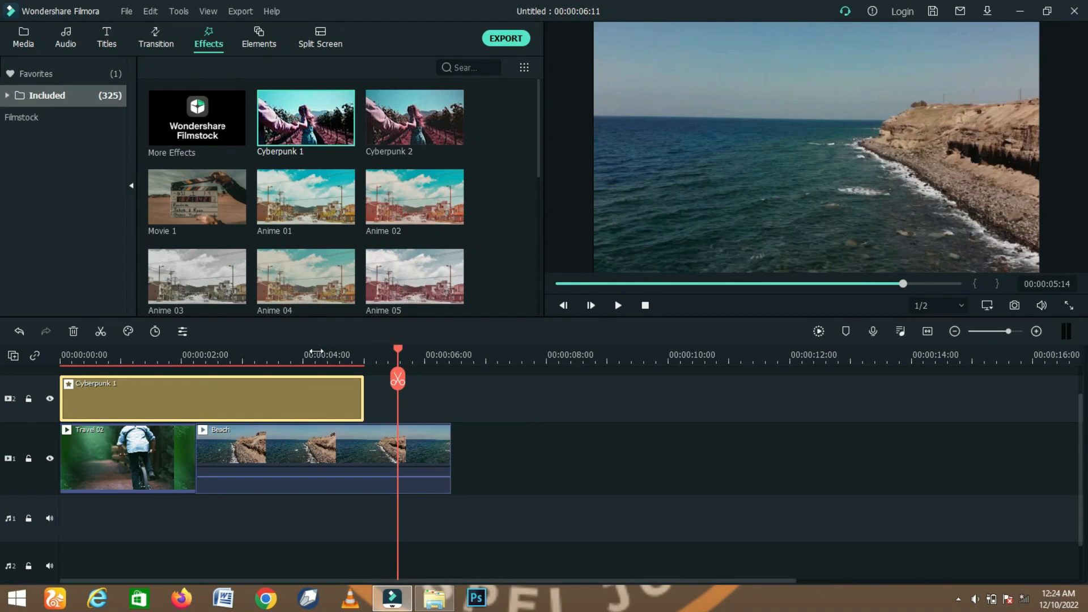
Compare the Beach clip inside and outside the Cyberpunk 1 effect, playing across the effect's end
{"action": "left_click", "coordinate": [267, 348]}
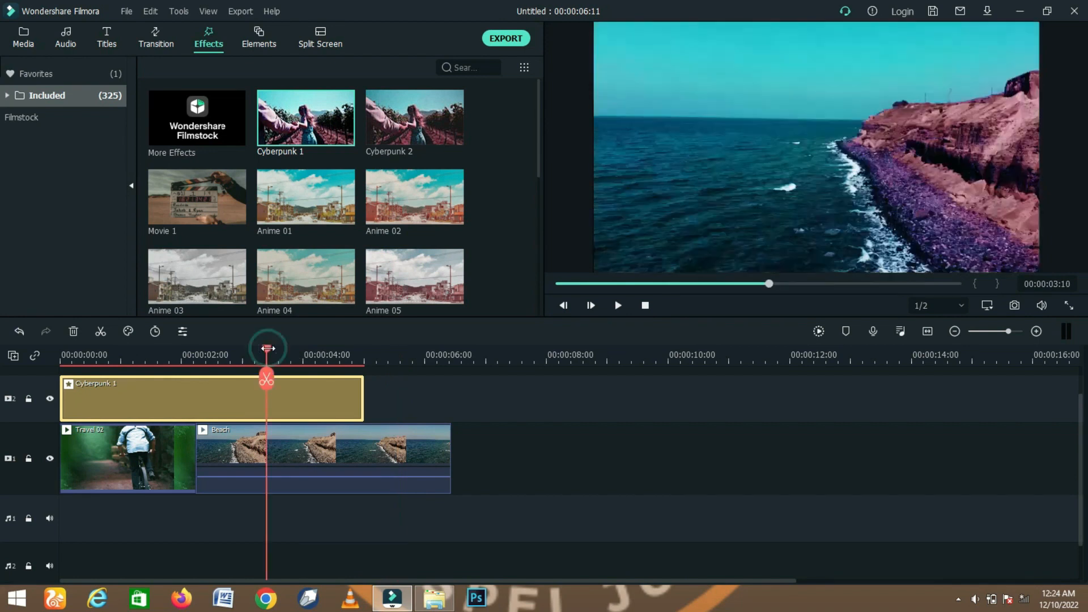
{"action": "left_click", "coordinate": [426, 356]}
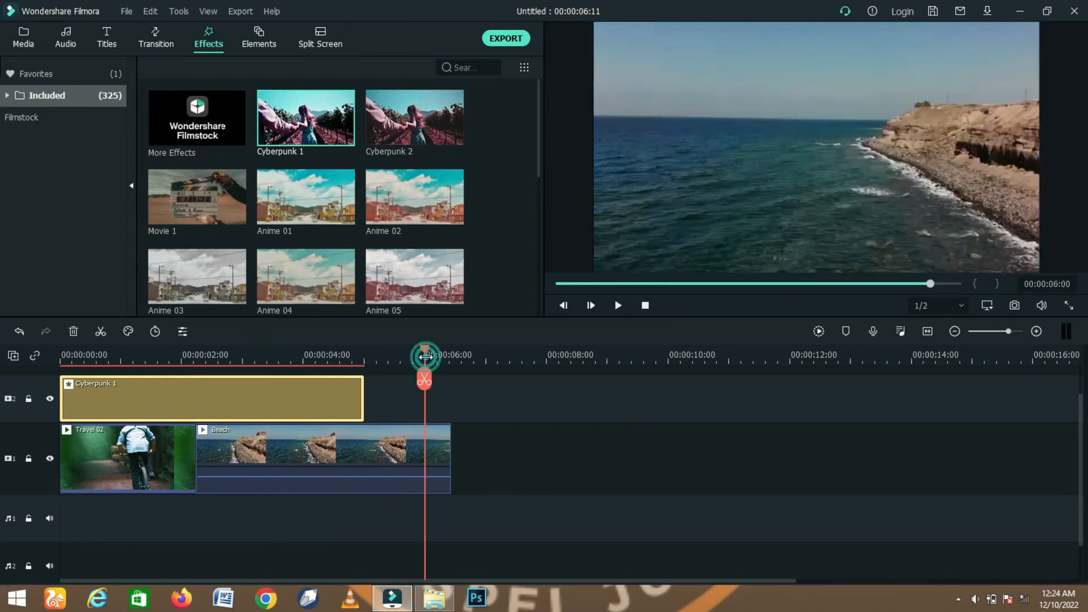
{"action": "left_click", "coordinate": [263, 346]}
{"action": "key", "text": "space"}
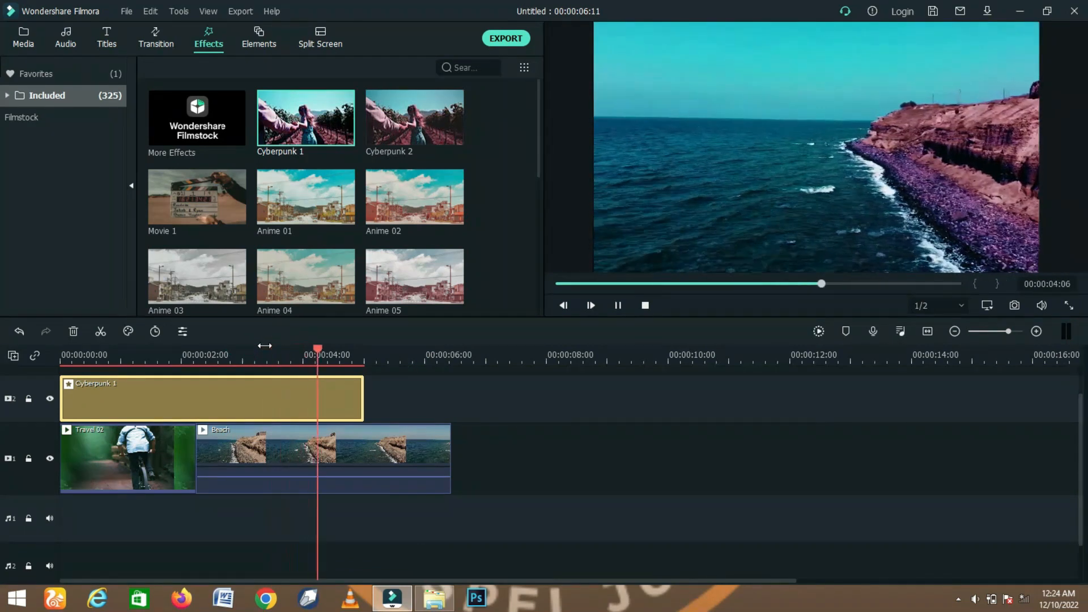
{"action": "key", "text": "space"}
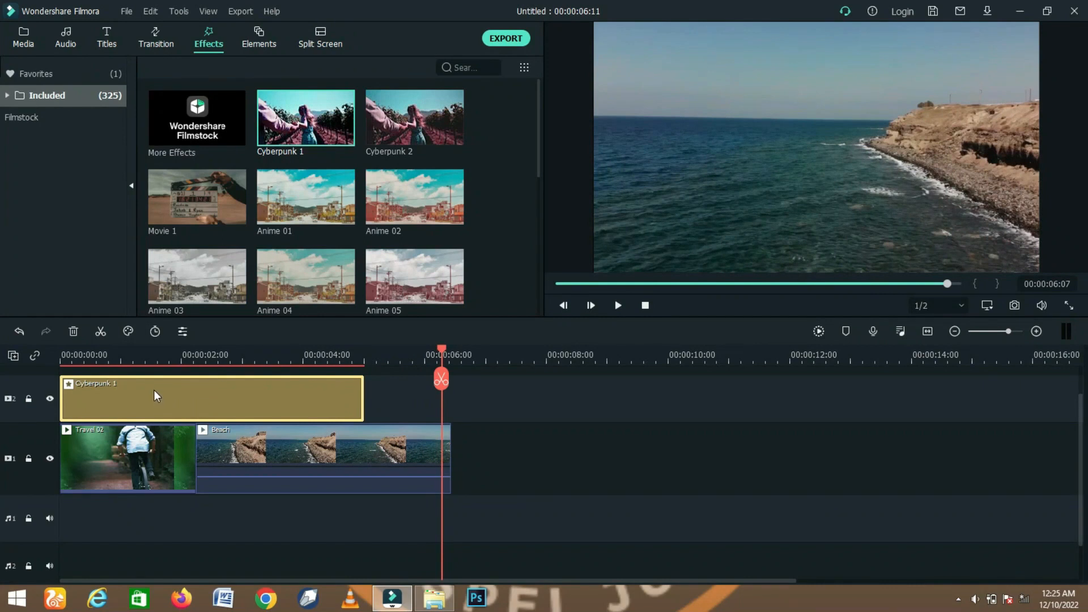
Split the Cyberpunk 1 effect at 00:00:01:12 and 00:00:04:05, spacing the three pieces apart with gaps between them
{"action": "left_click", "coordinate": [150, 349]}
{"action": "left_click", "coordinate": [149, 379]}
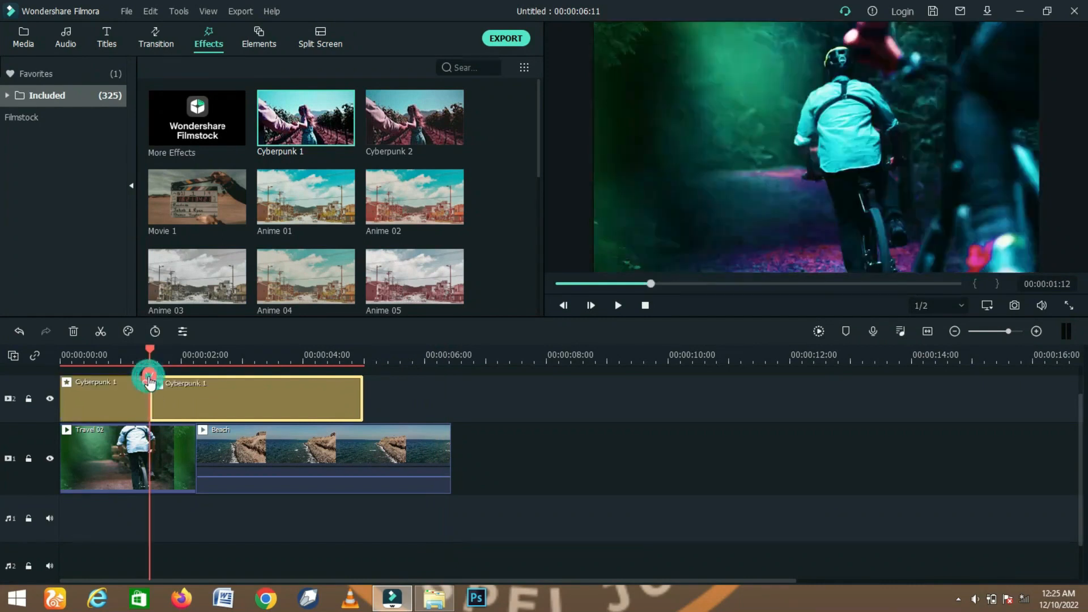
{"action": "left_click_drag", "start_coordinate": [164, 393], "coordinate": [240, 403]}
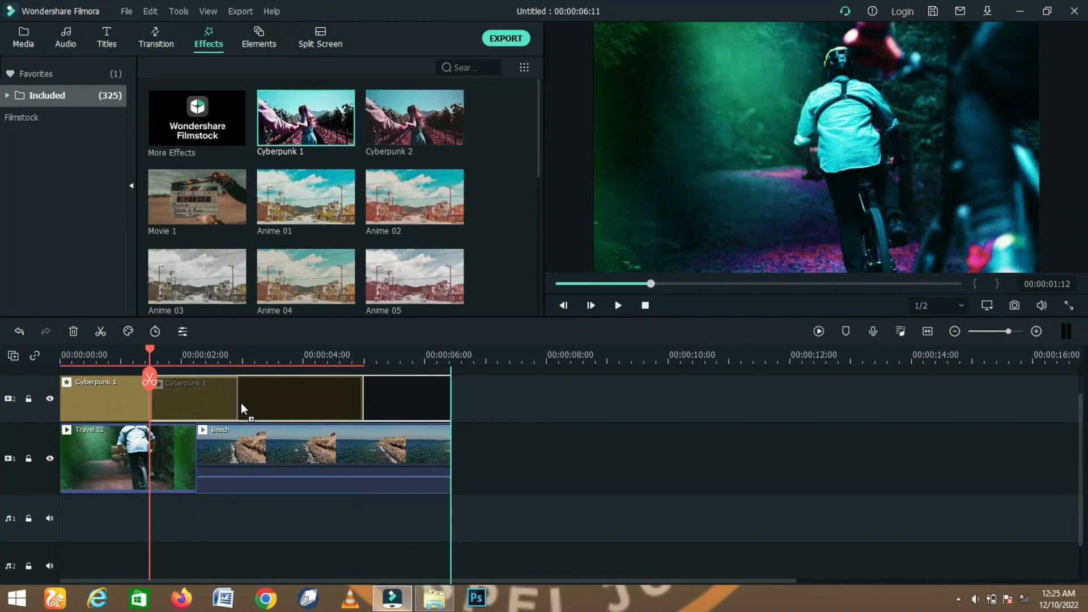
{"action": "left_click_drag", "start_coordinate": [150, 350], "coordinate": [315, 347]}
{"action": "left_click", "coordinate": [315, 381]}
{"action": "left_click_drag", "start_coordinate": [354, 397], "coordinate": [438, 397]}
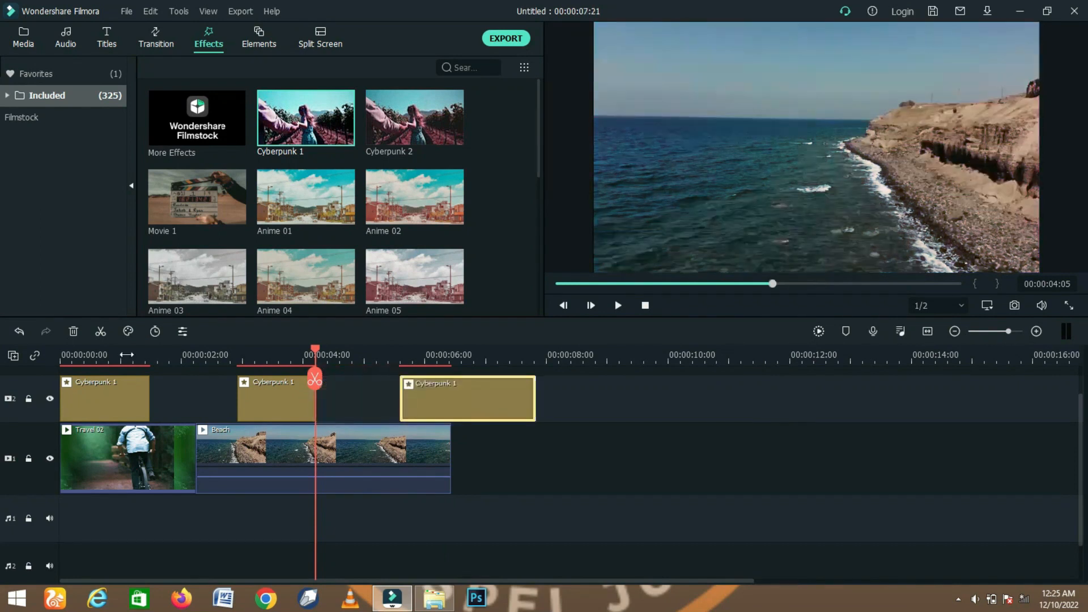
Play the spaced Cyberpunk 1 pieces from near the timeline's start and delete all clips and effects
{"action": "left_click", "coordinate": [66, 349]}
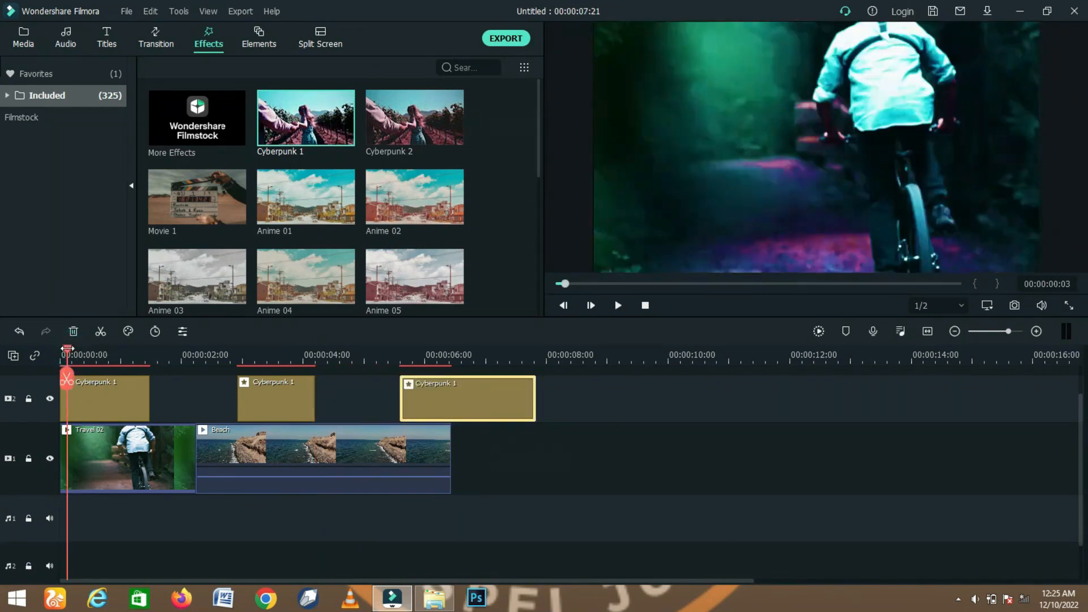
{"action": "key", "text": "space"}
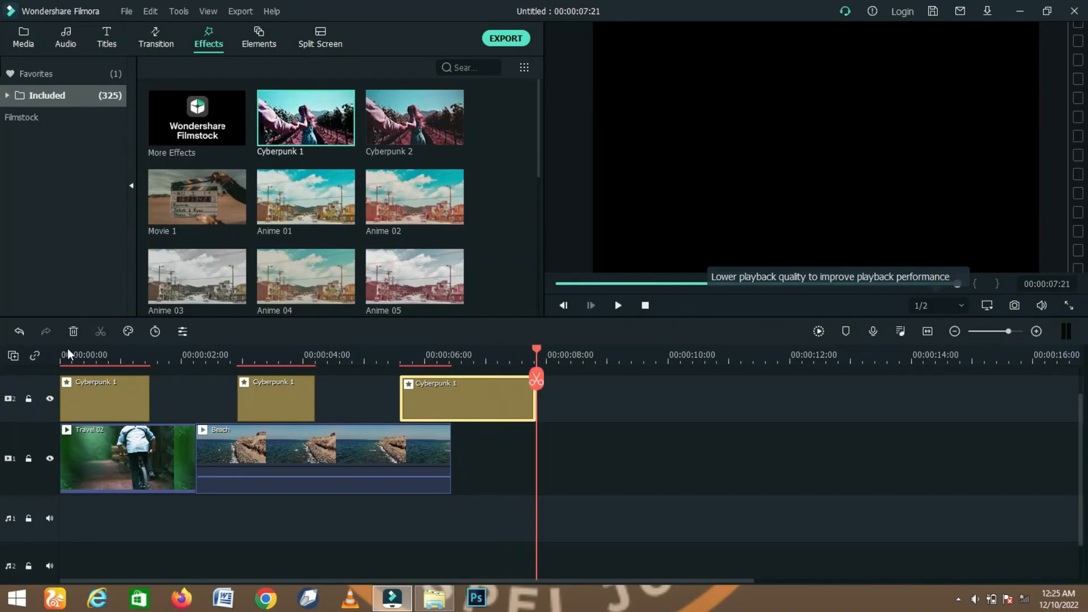
{"action": "key", "text": "ctrl+a"}
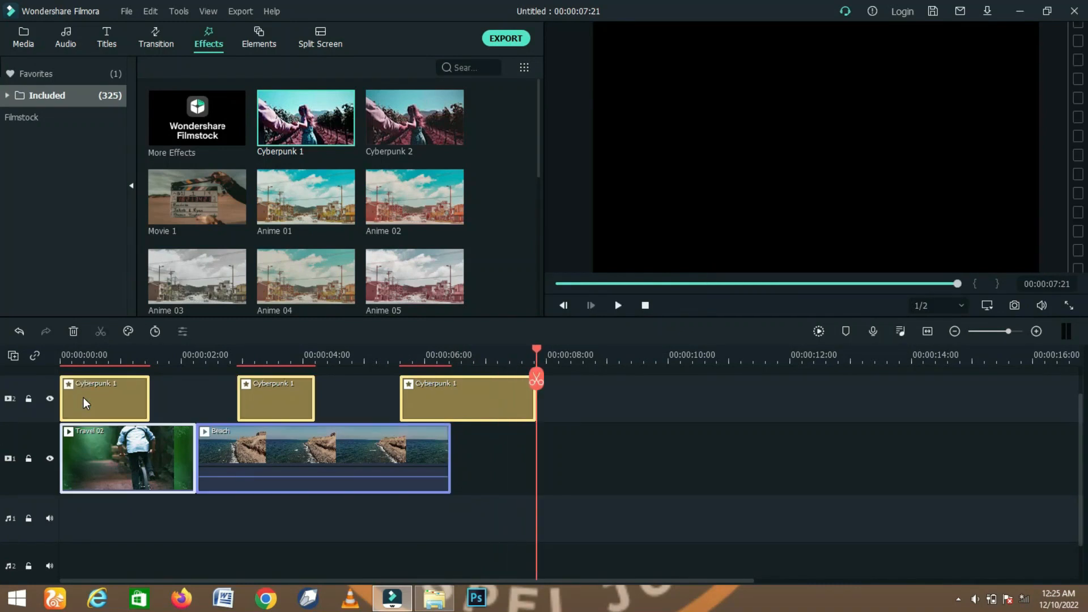
{"action": "key", "text": "Delete"}
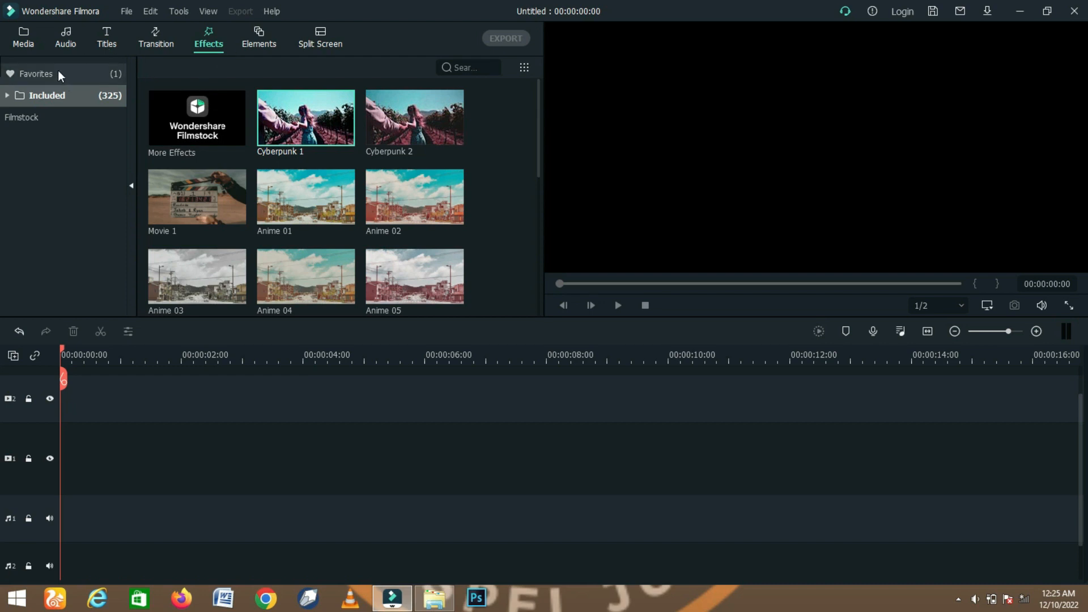
Place the Travel 04 sample video at the start of the first video track, followed directly by Cherry Blossom
{"action": "left_click", "coordinate": [34, 41]}
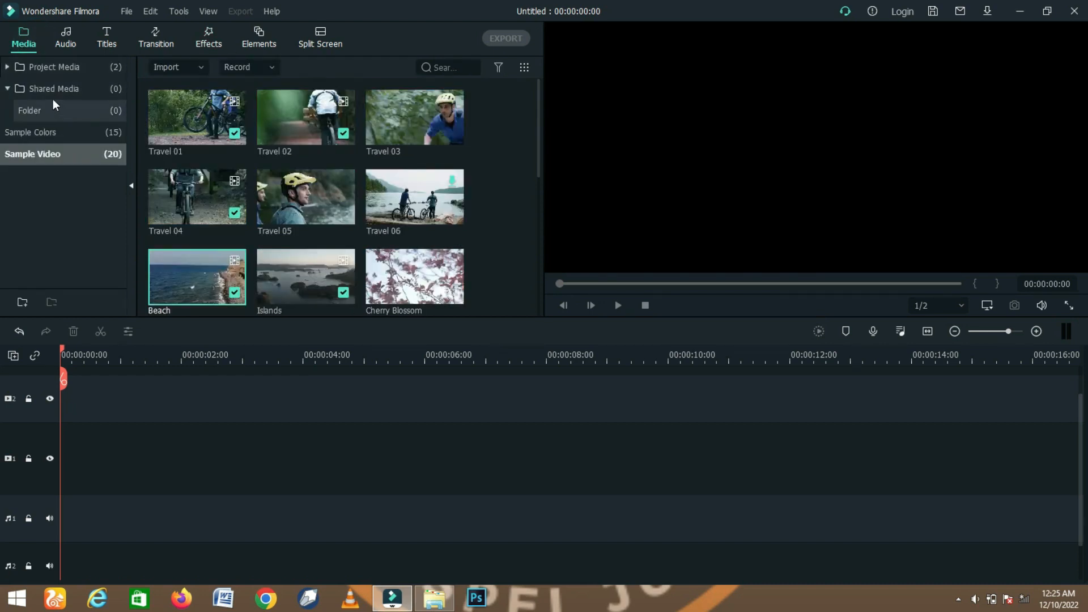
{"action": "left_click_drag", "start_coordinate": [193, 198], "coordinate": [141, 420]}
{"action": "left_click_drag", "start_coordinate": [415, 276], "coordinate": [202, 462]}
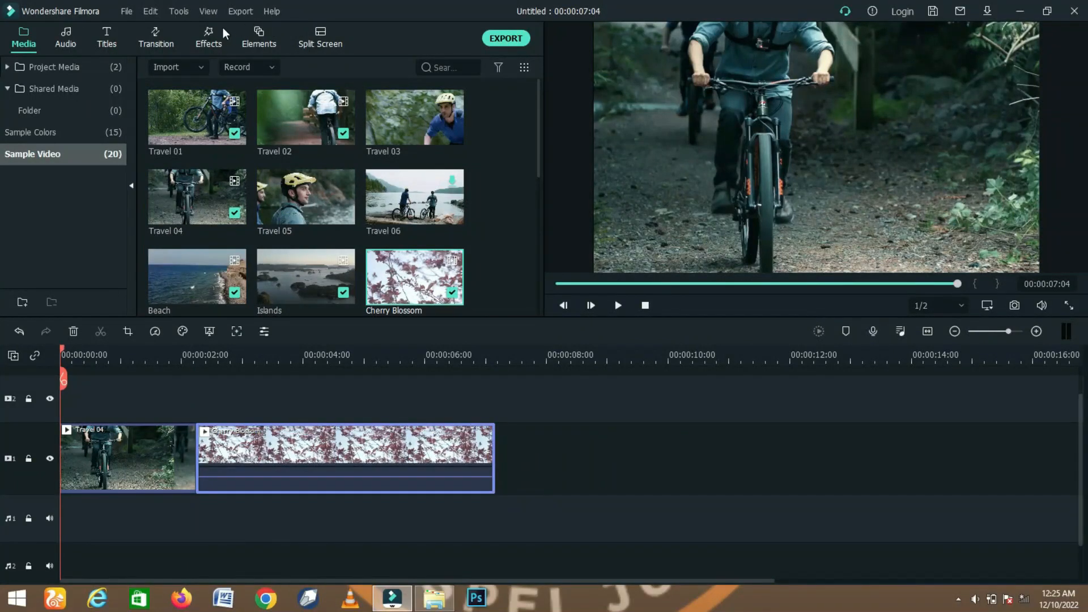
Add the TVwall effect above the clips, shift it to start under one second in, and play past its end
{"action": "left_click", "coordinate": [213, 34]}
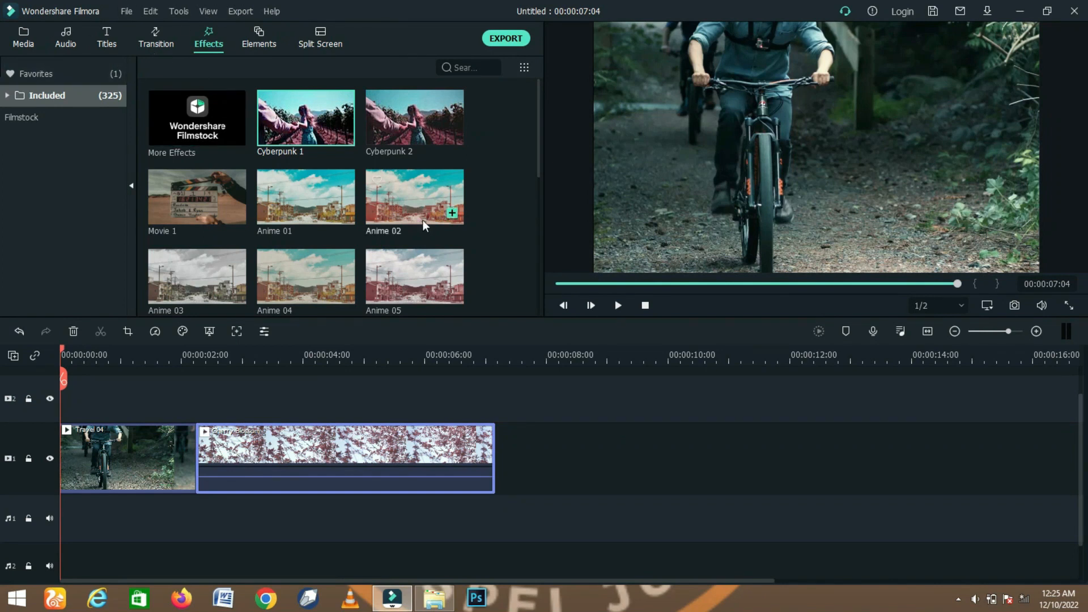
{"action": "left_click_drag", "start_coordinate": [539, 107], "coordinate": [516, 324]}
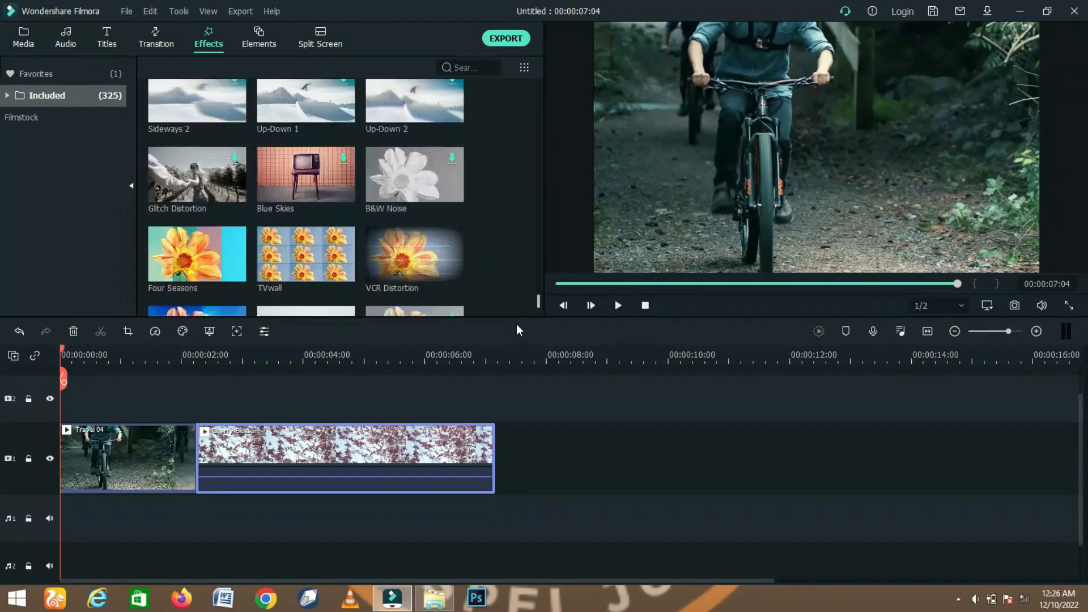
{"action": "left_click_drag", "start_coordinate": [322, 245], "coordinate": [73, 402]}
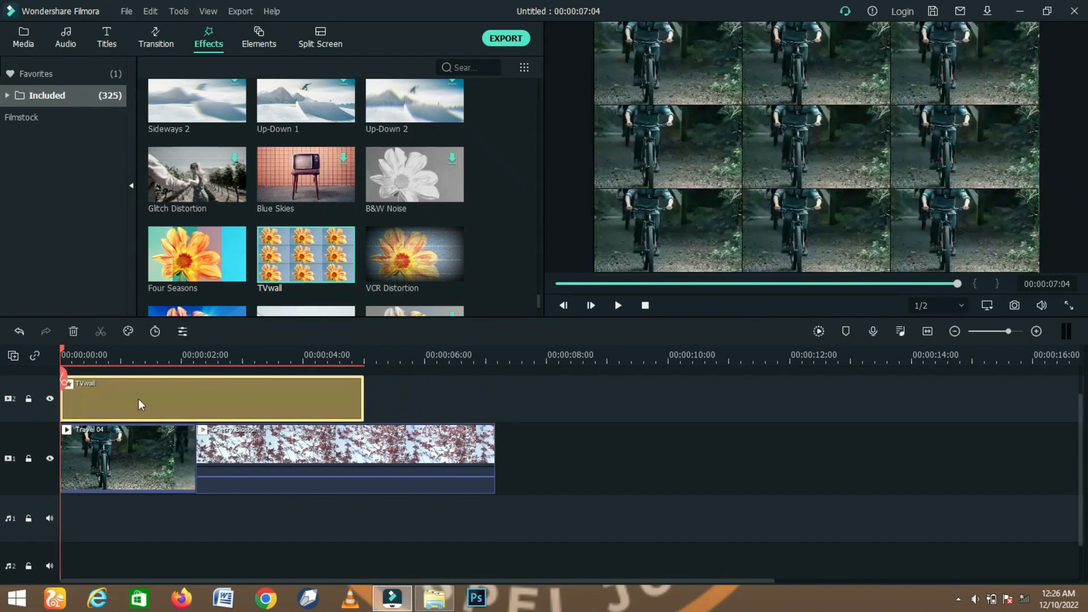
{"action": "left_click_drag", "start_coordinate": [138, 399], "coordinate": [179, 403]}
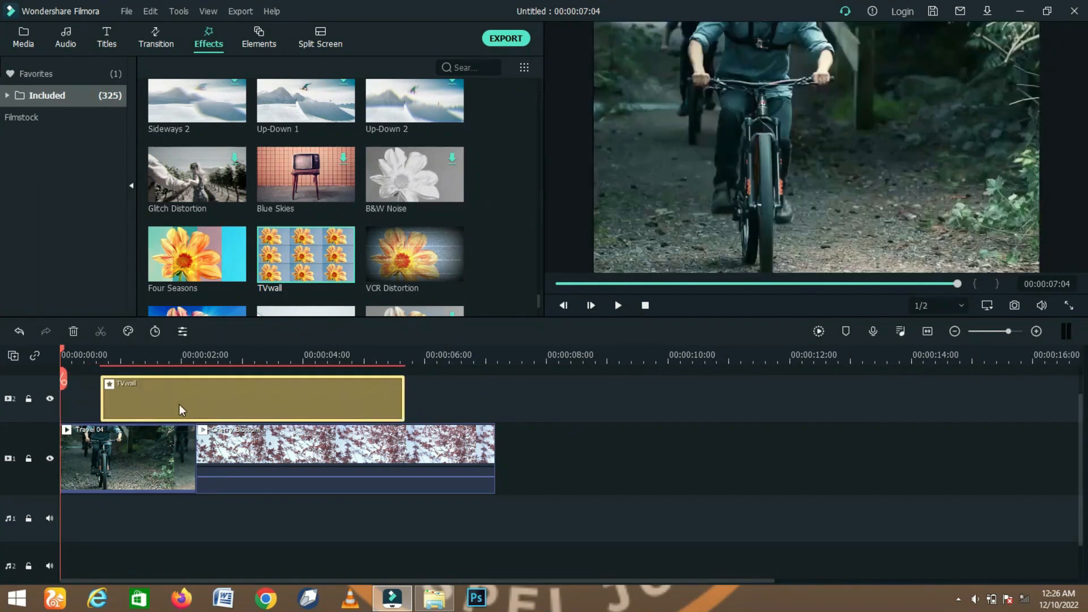
{"action": "key", "text": "space"}
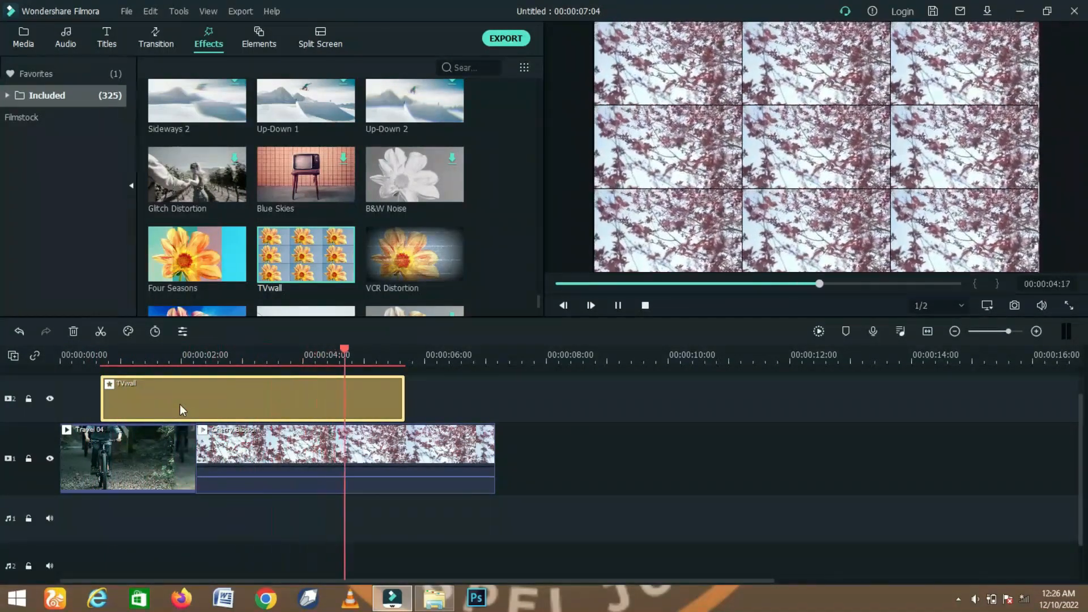
{"action": "key", "text": "space"}
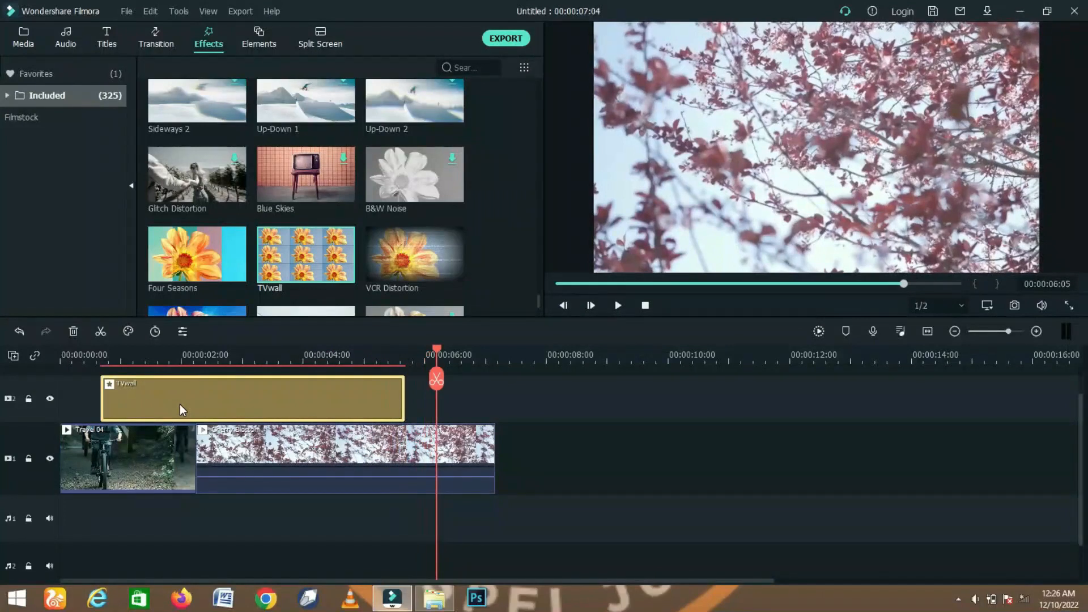
Place the VCR Distortion effect directly after TVwall on the second video track and preview it over Cherry Blossom
{"action": "left_click_drag", "start_coordinate": [438, 257], "coordinate": [409, 408]}
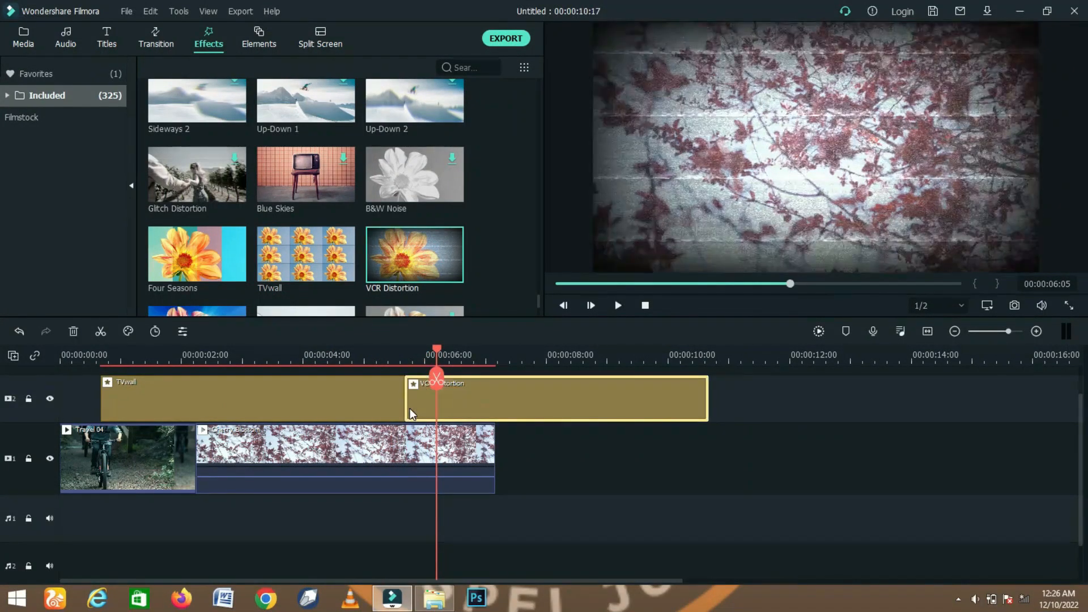
{"action": "key", "text": "space"}
{"action": "key", "text": "space"}
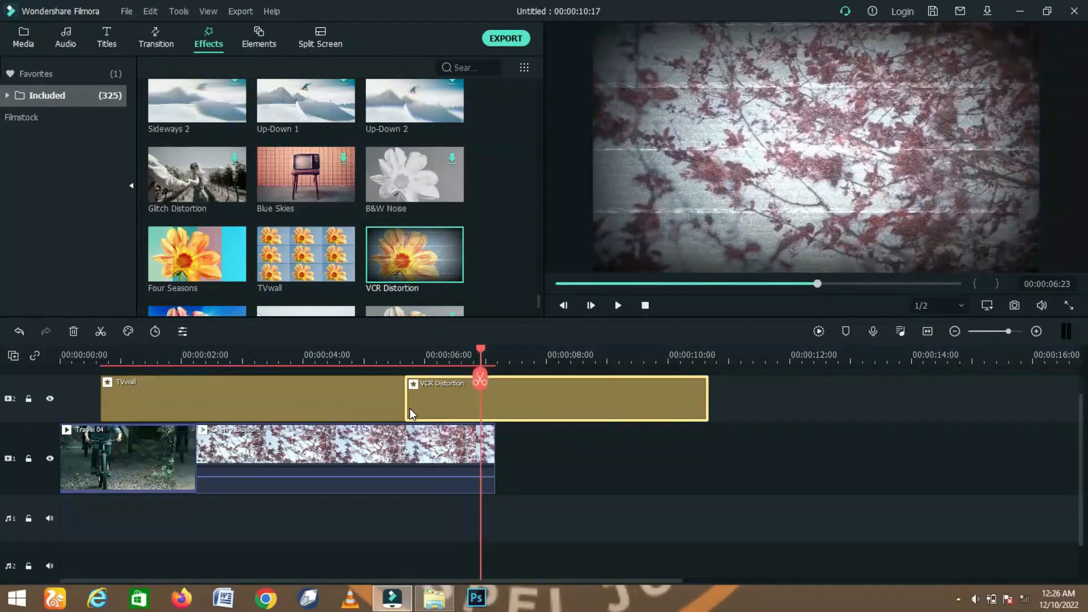
Try VCR Distortion on the first video track, advance 13 frames, and restore the effect and the split-off Cherry Blossom piece to their places
{"action": "left_click_drag", "start_coordinate": [515, 385], "coordinate": [518, 441]}
{"action": "key", "text": "Right"}
{"action": "key", "text": "Right"}
{"action": "key", "text": "Right"}
{"action": "key", "text": "Right"}
{"action": "key", "text": "Right"}
{"action": "key", "text": "Right"}
{"action": "key", "text": "Right"}
{"action": "key", "text": "Right"}
{"action": "key", "text": "Right"}
{"action": "key", "text": "Right"}
{"action": "key", "text": "Right"}
{"action": "key", "text": "Right"}
{"action": "key", "text": "Right"}
{"action": "left_click_drag", "start_coordinate": [517, 440], "coordinate": [512, 401]}
{"action": "left_click_drag", "start_coordinate": [737, 448], "coordinate": [431, 461]}
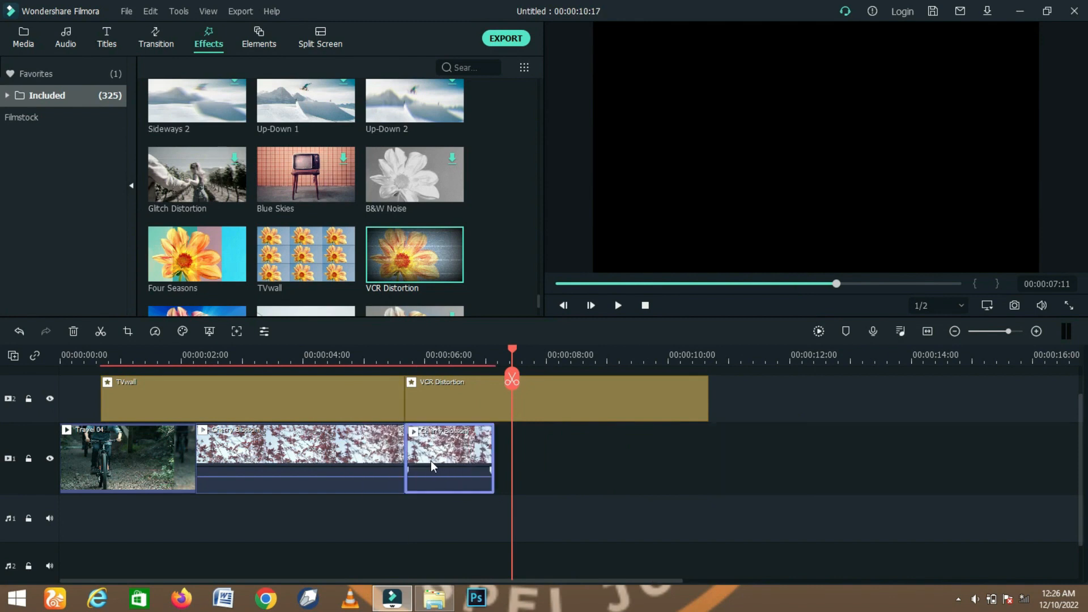
Play the sequence across the change from TVwall to VCR Distortion, starting near the end of TVwall
{"action": "key", "text": "space"}
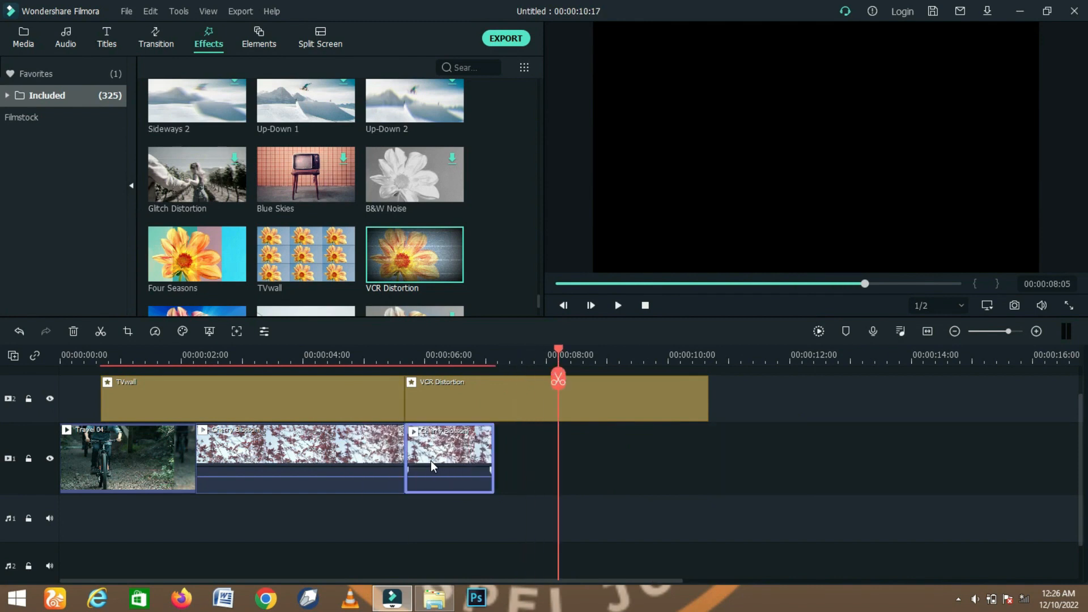
{"action": "left_click", "coordinate": [389, 355]}
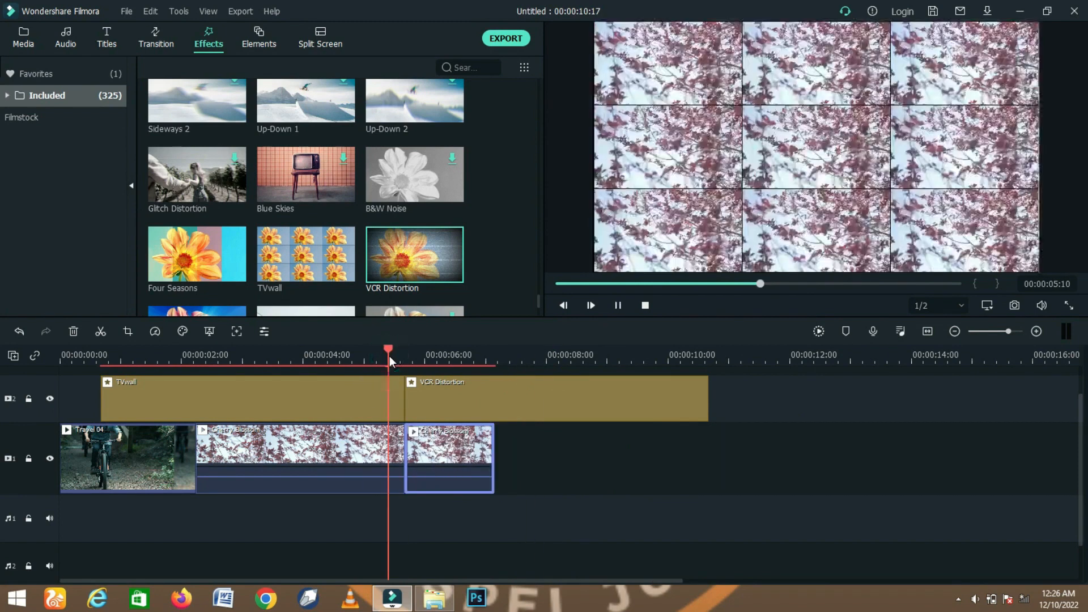
{"action": "key", "text": "space"}
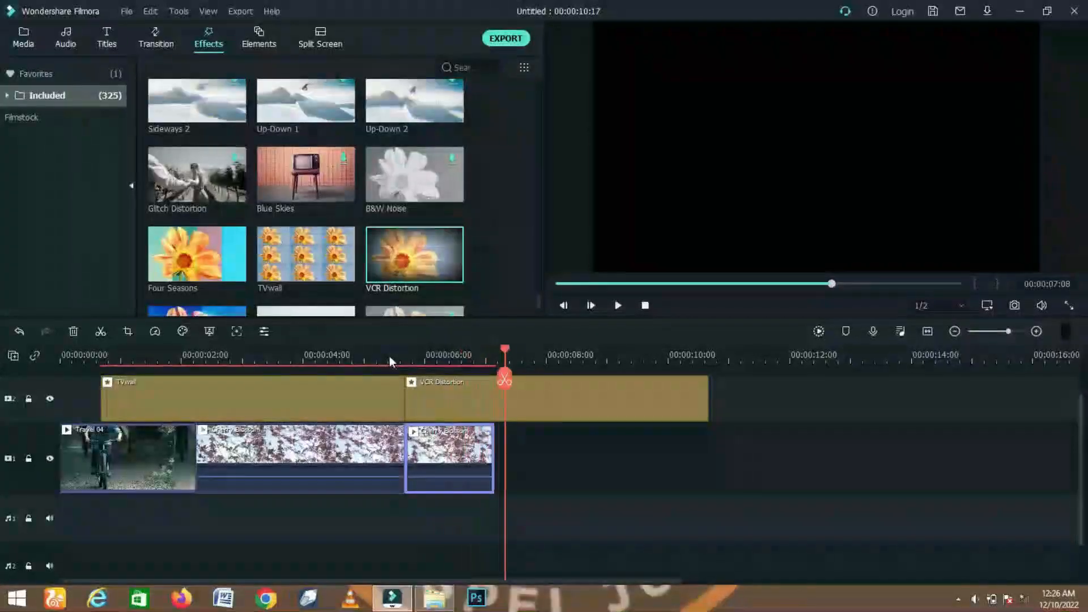
Delete the Travel 04 and Cherry Blossom clips together with the TVwall and VCR Distortion effects from the timeline
{"action": "left_click", "coordinate": [266, 406]}
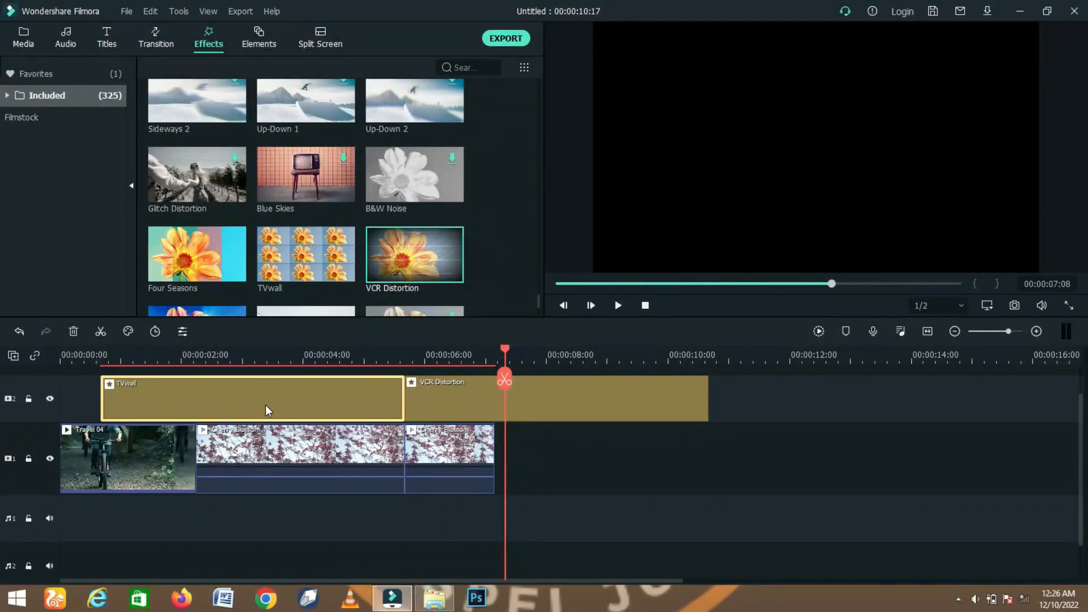
{"action": "key", "text": "ctrl+a"}
{"action": "key", "text": "Delete"}
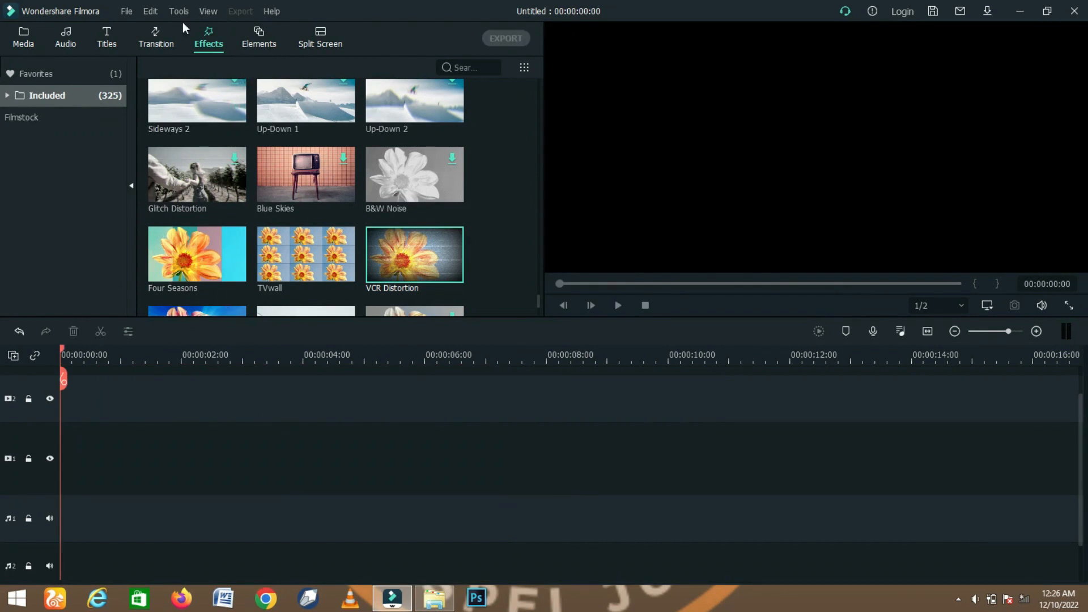
Place the Beach sample video at the start of the first video track
{"action": "left_click", "coordinate": [260, 38]}
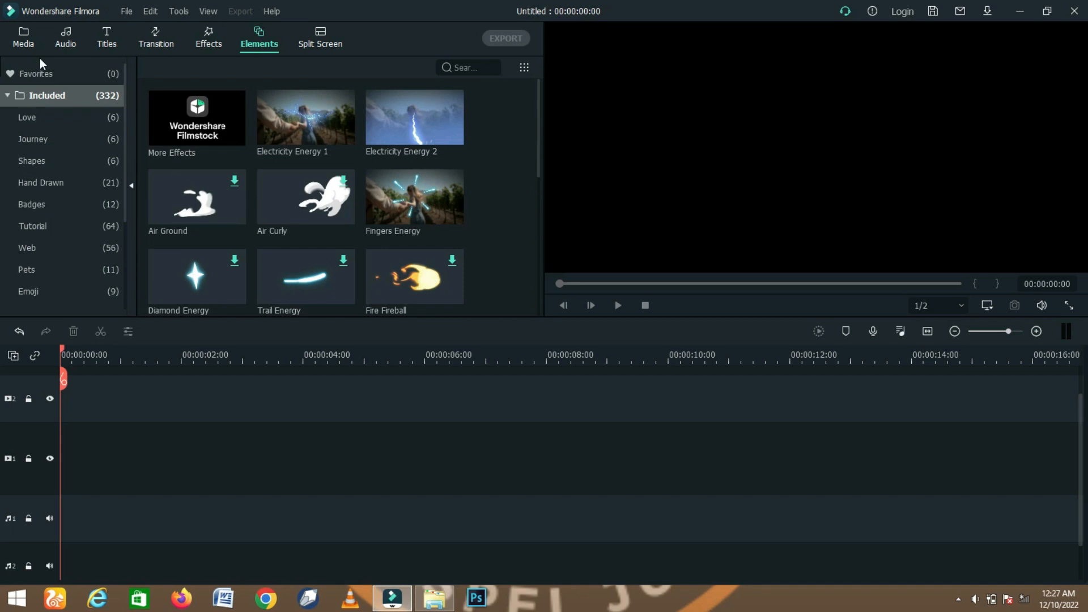
{"action": "left_click", "coordinate": [26, 44]}
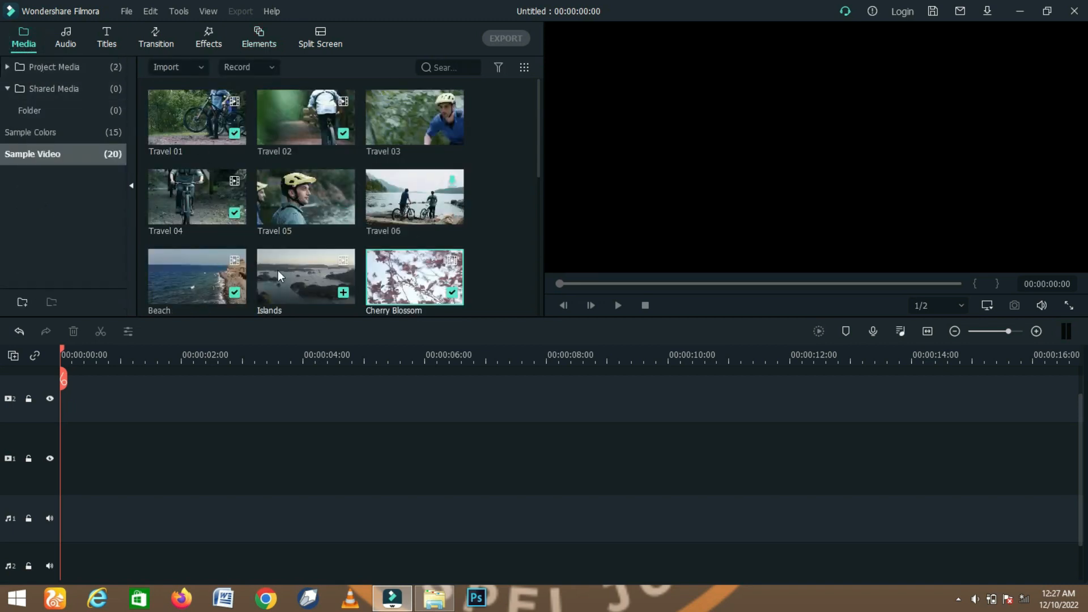
{"action": "left_click_drag", "start_coordinate": [205, 272], "coordinate": [42, 457]}
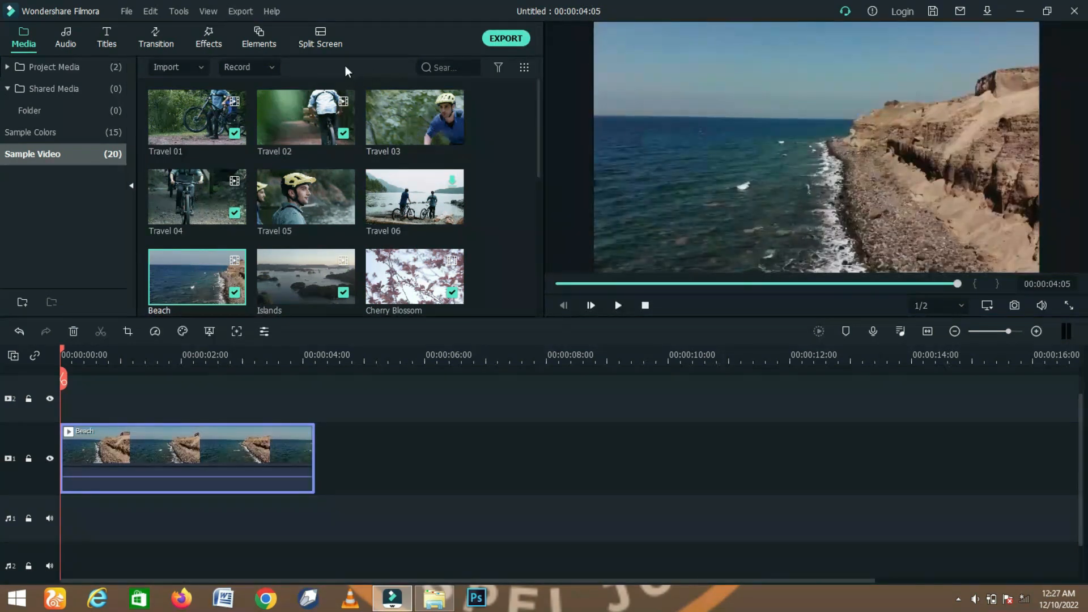
Place Electricity Energy 2, Electricity Energy 1 and Fingers Energy in a row on the second video track above Beach and play them
{"action": "left_click", "coordinate": [258, 44]}
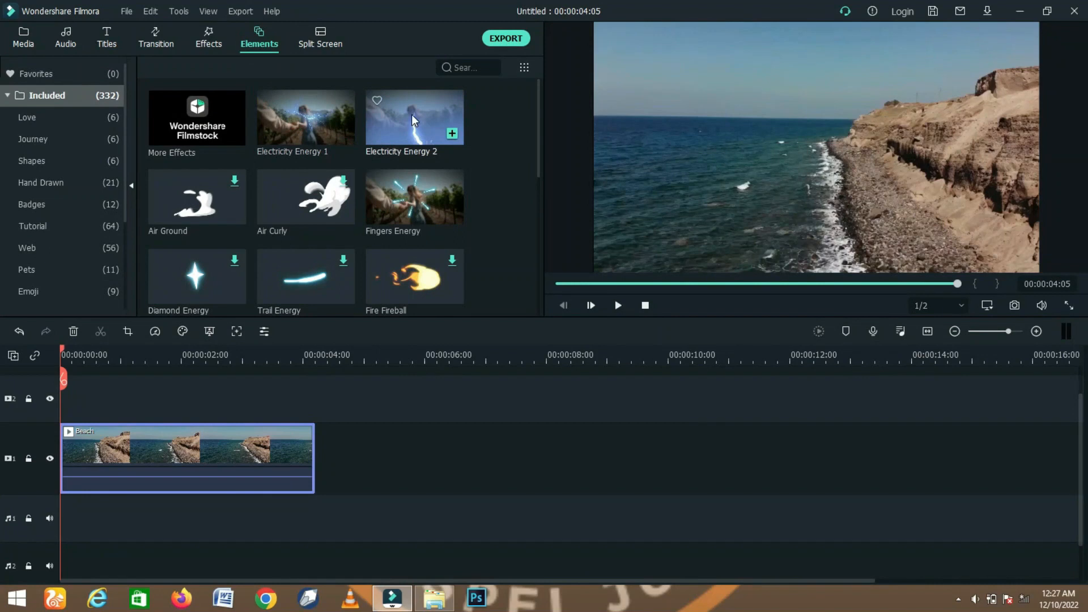
{"action": "left_click_drag", "start_coordinate": [412, 115], "coordinate": [58, 404]}
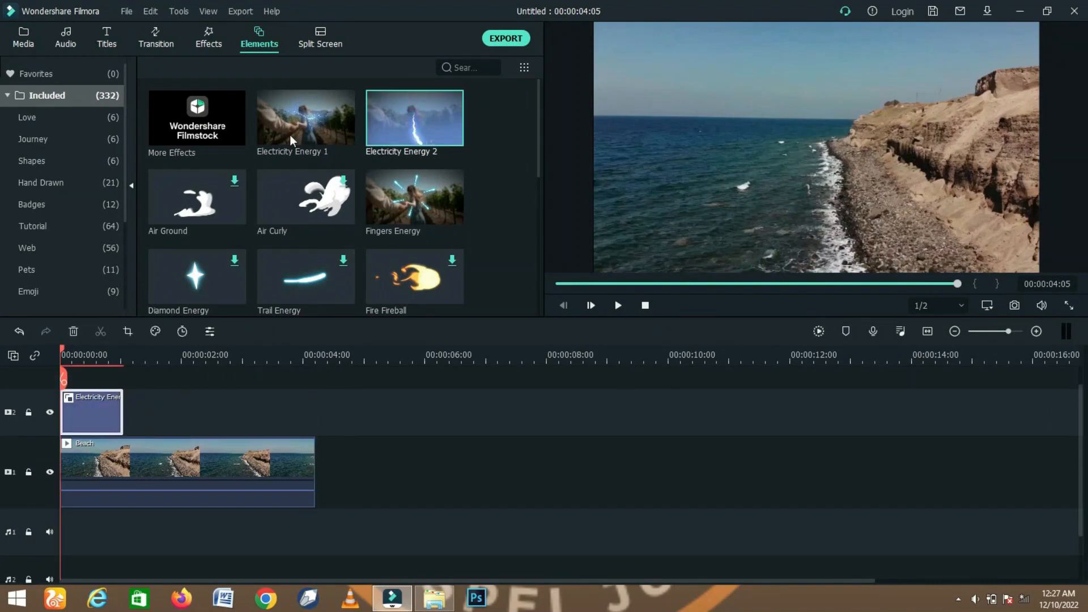
{"action": "left_click_drag", "start_coordinate": [293, 126], "coordinate": [233, 412]}
{"action": "left_click_drag", "start_coordinate": [415, 198], "coordinate": [225, 433]}
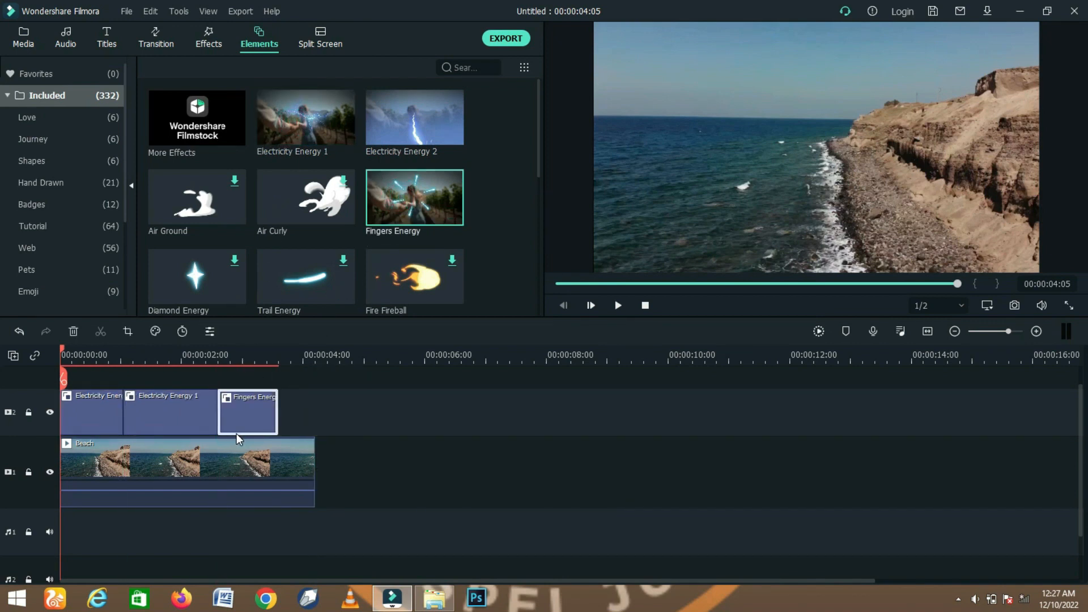
{"action": "key", "text": "space"}
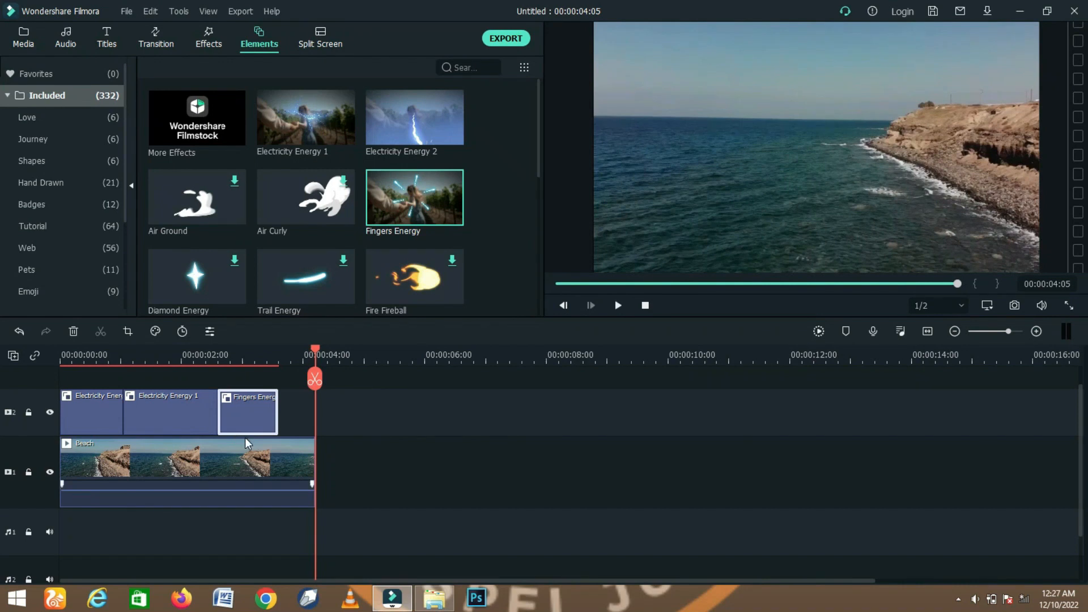
Add the Boom! element directly after Fingers Energy and play the sequence from about one second until Boom! has been shown
{"action": "left_click_drag", "start_coordinate": [539, 138], "coordinate": [523, 219]}
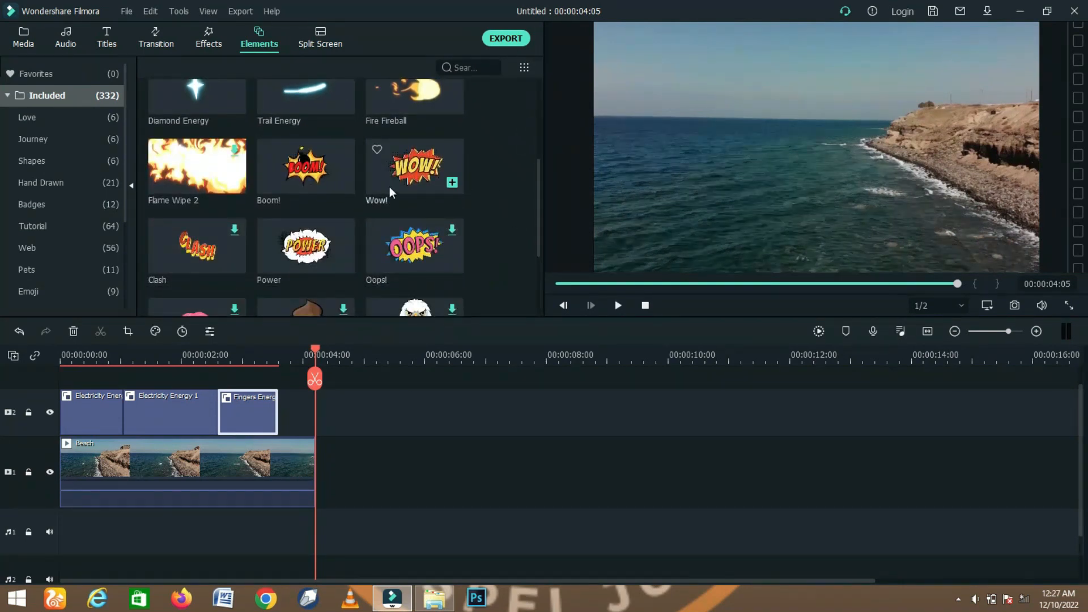
{"action": "left_click_drag", "start_coordinate": [314, 176], "coordinate": [294, 400]}
{"action": "left_click", "coordinate": [127, 360]}
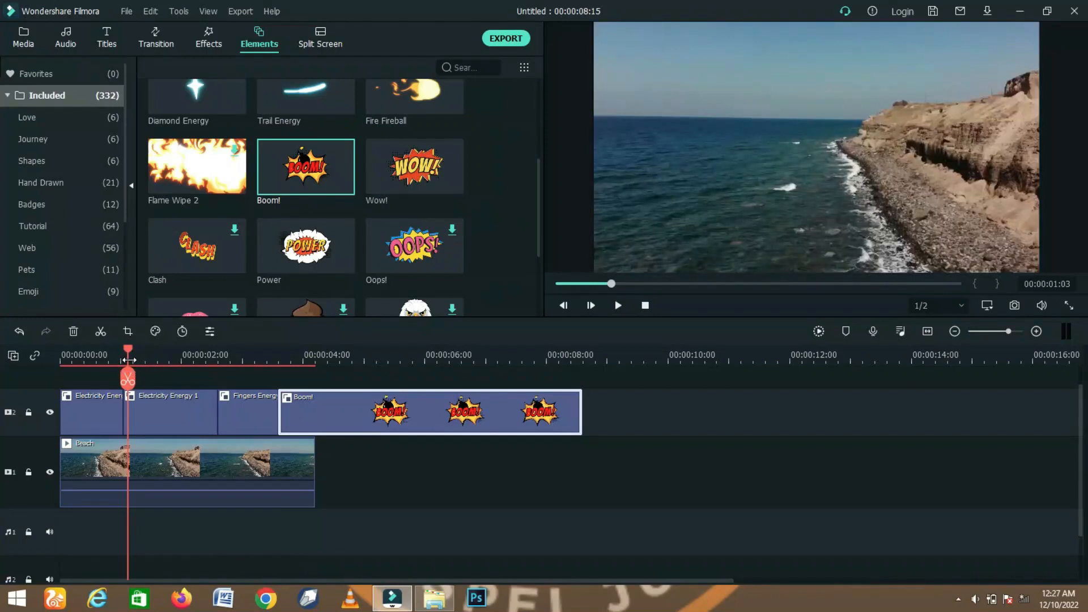
{"action": "key", "text": "space"}
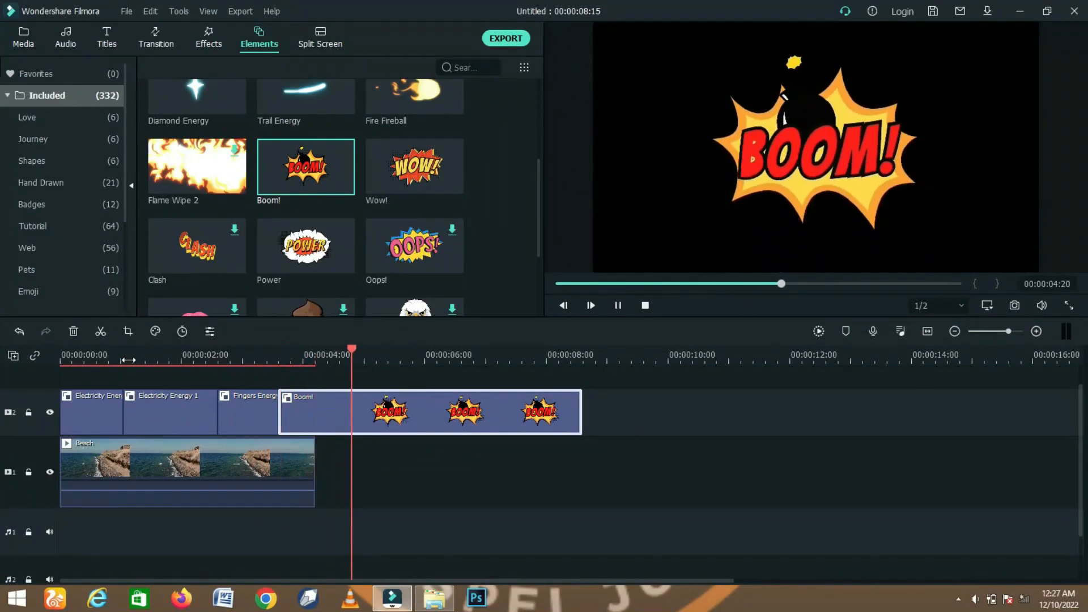
{"action": "key", "text": "space"}
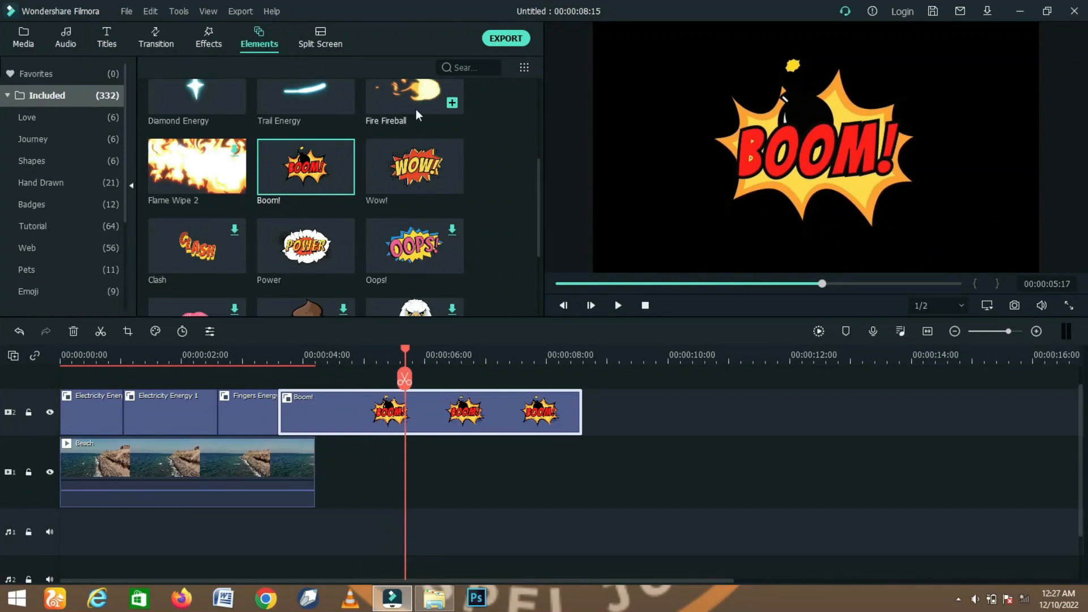
Place the Wow! element directly after Boom! on the second video track and preview it
{"action": "left_click_drag", "start_coordinate": [415, 171], "coordinate": [588, 393]}
{"action": "key", "text": "space"}
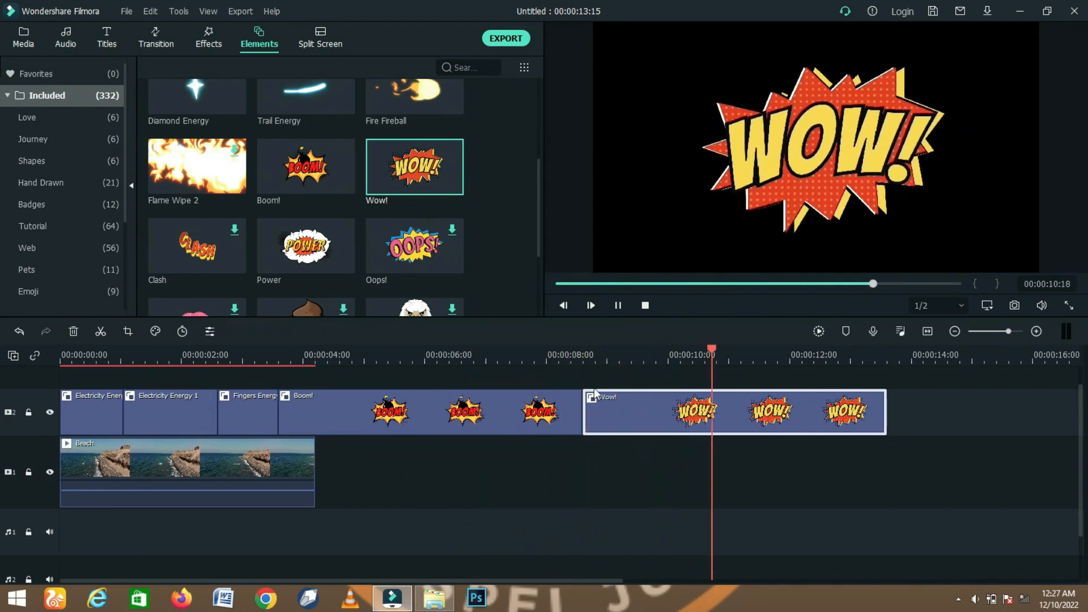
Delete the Beach clip and all the elements from the timeline together
{"action": "left_click", "coordinate": [518, 420]}
{"action": "key", "text": "ctrl+a"}
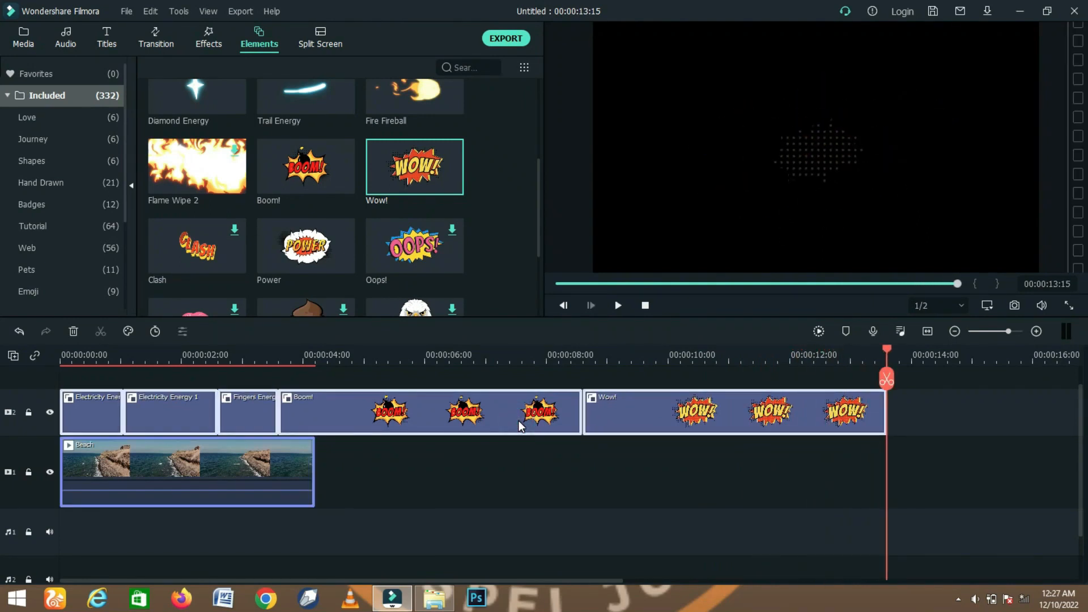
{"action": "key", "text": "Delete"}
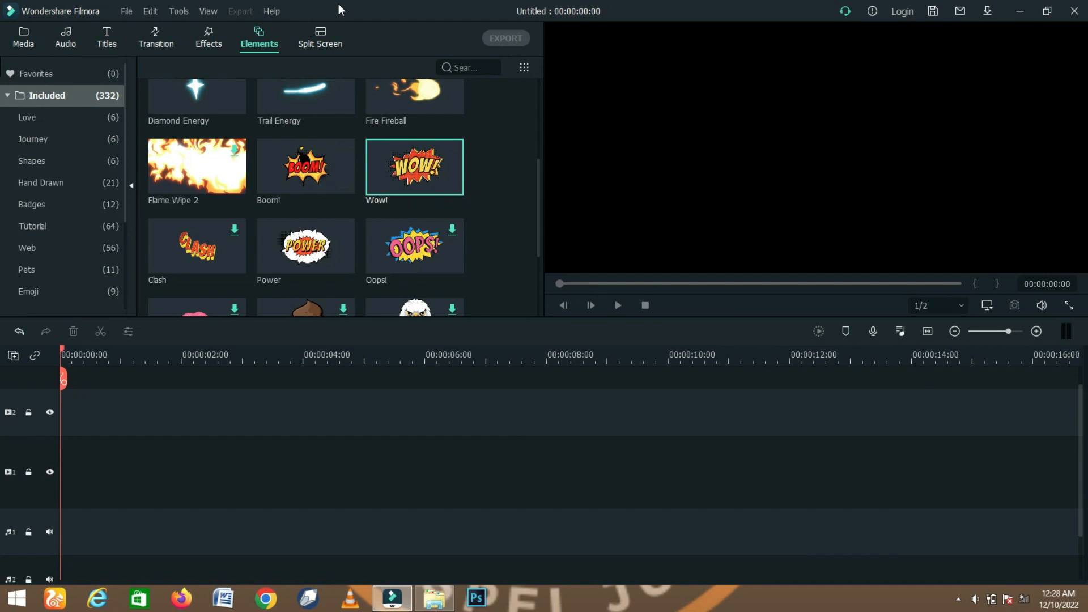
Place the side-by-side two-panel split screen at the start of the second video track and preview the empty layout
{"action": "left_click", "coordinate": [320, 32]}
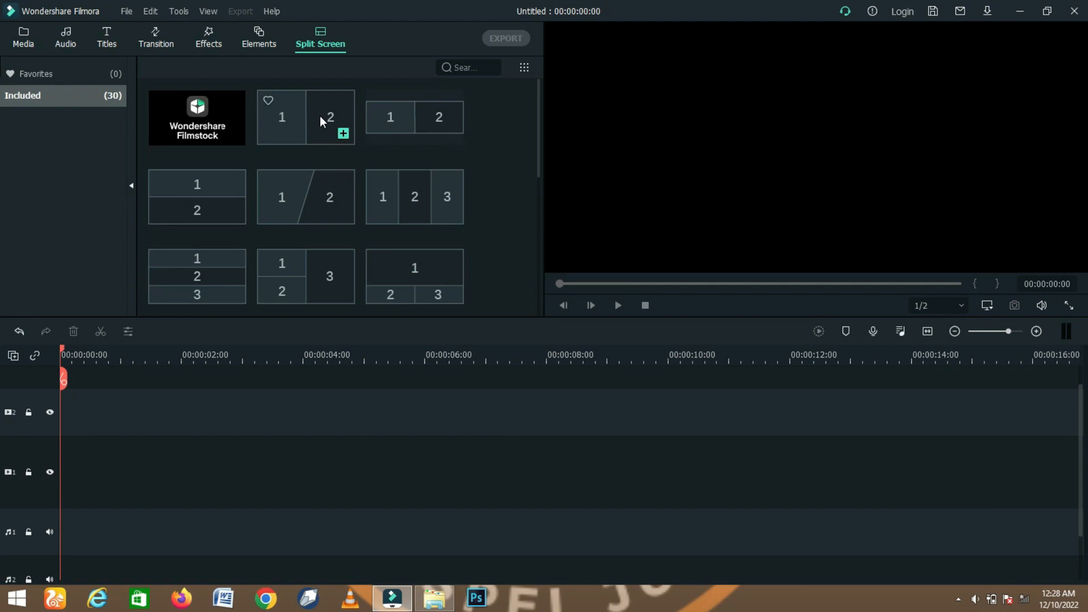
{"action": "left_click_drag", "start_coordinate": [319, 114], "coordinate": [69, 431]}
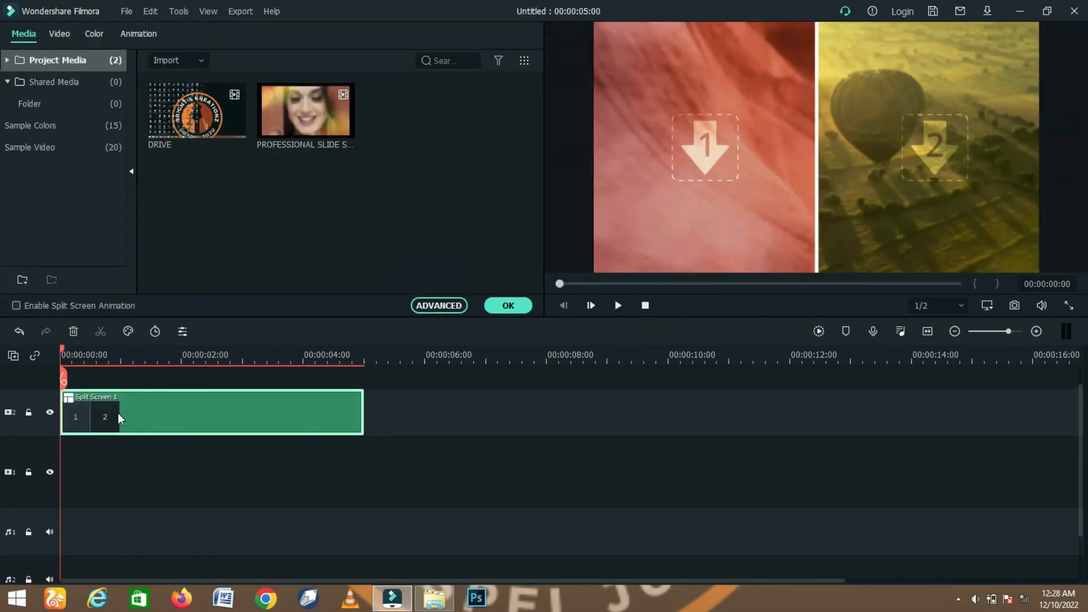
{"action": "mouse_move", "coordinate": [234, 136]}
{"action": "key", "text": "space"}
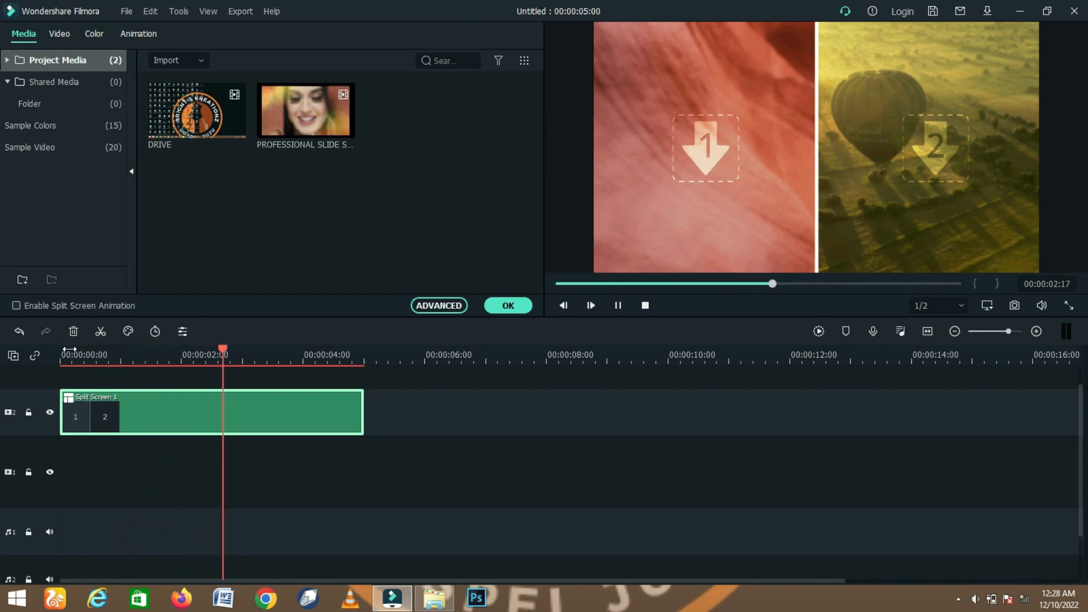
{"action": "key", "text": "space"}
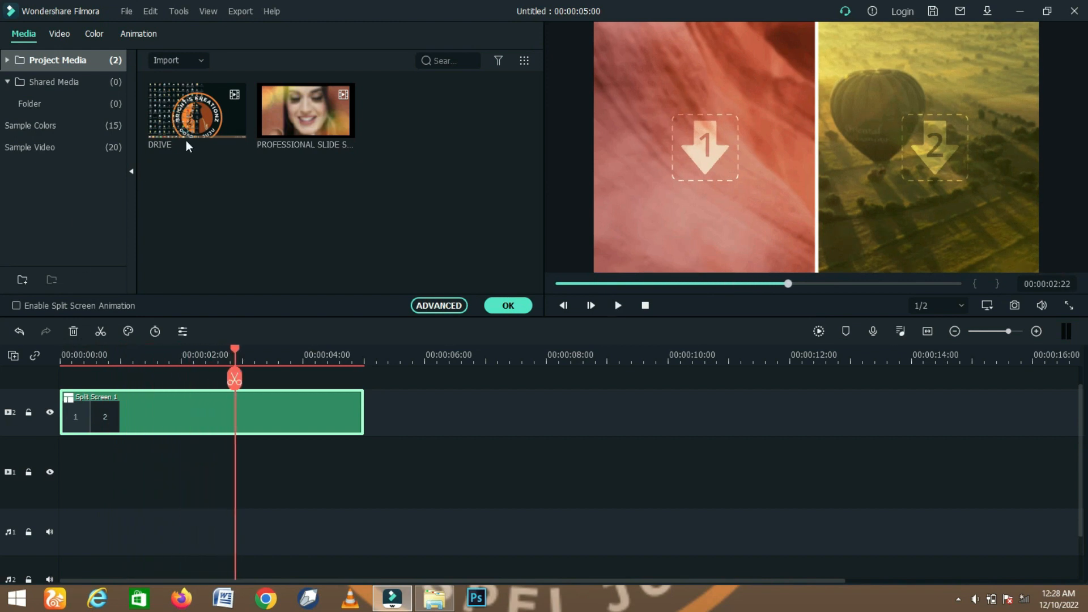
Fill split-screen panel 1 with DRIVE and panel 2 with the PROFESSIONAL SLIDE clip, and play the result from near the start
{"action": "left_click_drag", "start_coordinate": [190, 139], "coordinate": [638, 191]}
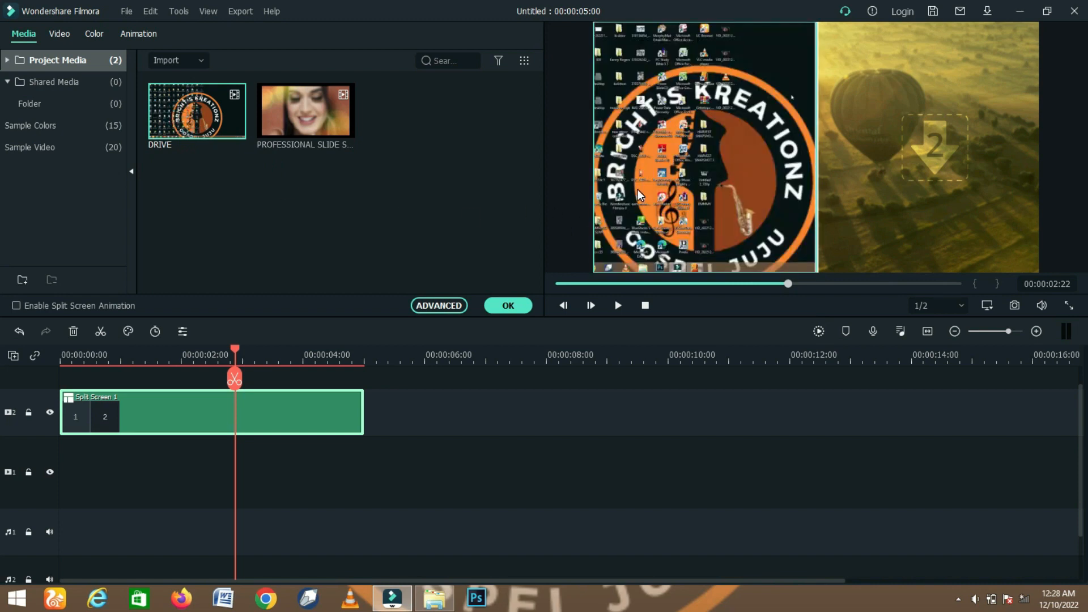
{"action": "left_click_drag", "start_coordinate": [318, 113], "coordinate": [877, 171]}
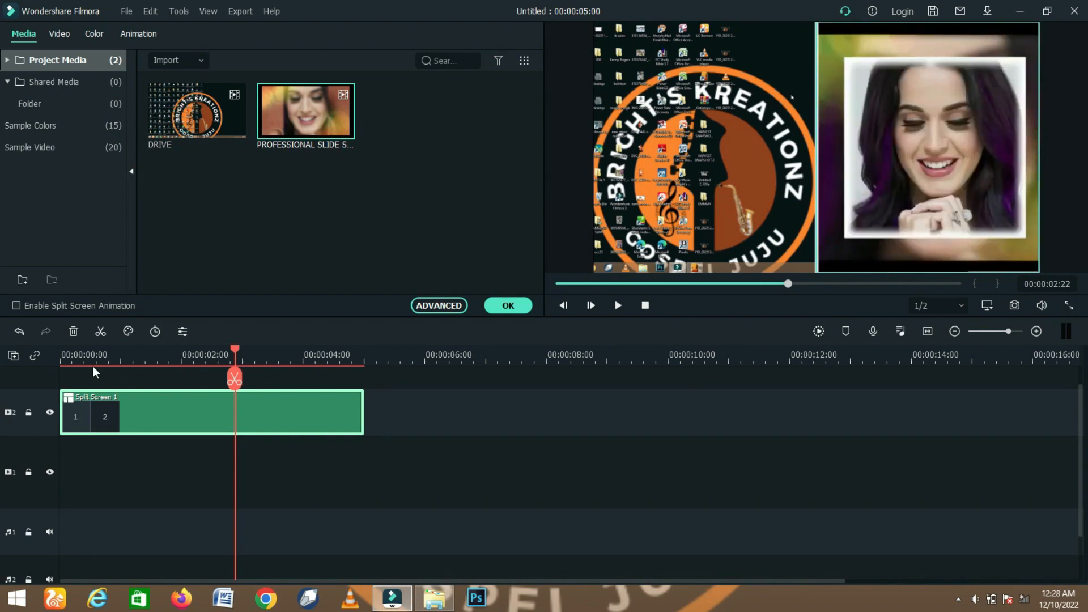
{"action": "left_click", "coordinate": [67, 352]}
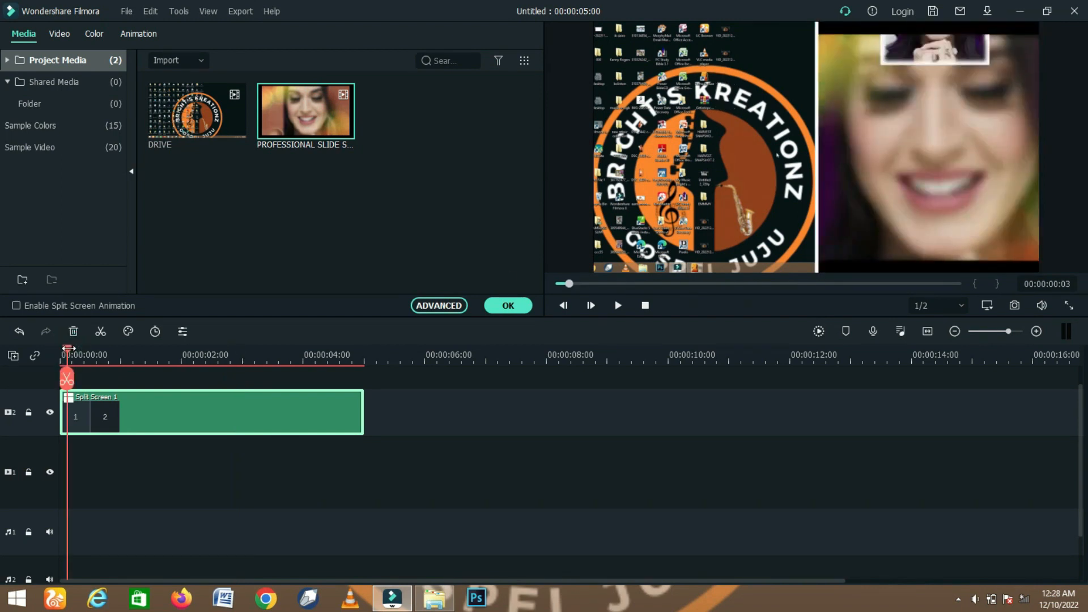
{"action": "key", "text": "space"}
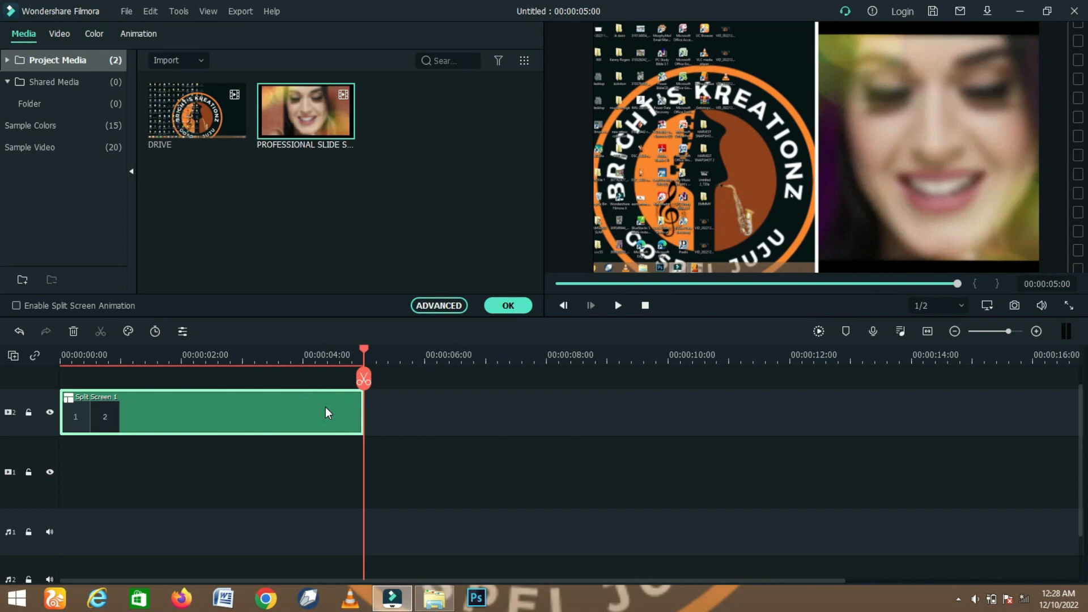
Replace the two-panel split screen with the three-panel Split Screen 7 layout at the start of the first video track
{"action": "key", "text": "Delete"}
{"action": "left_click_drag", "start_coordinate": [322, 260], "coordinate": [68, 489]}
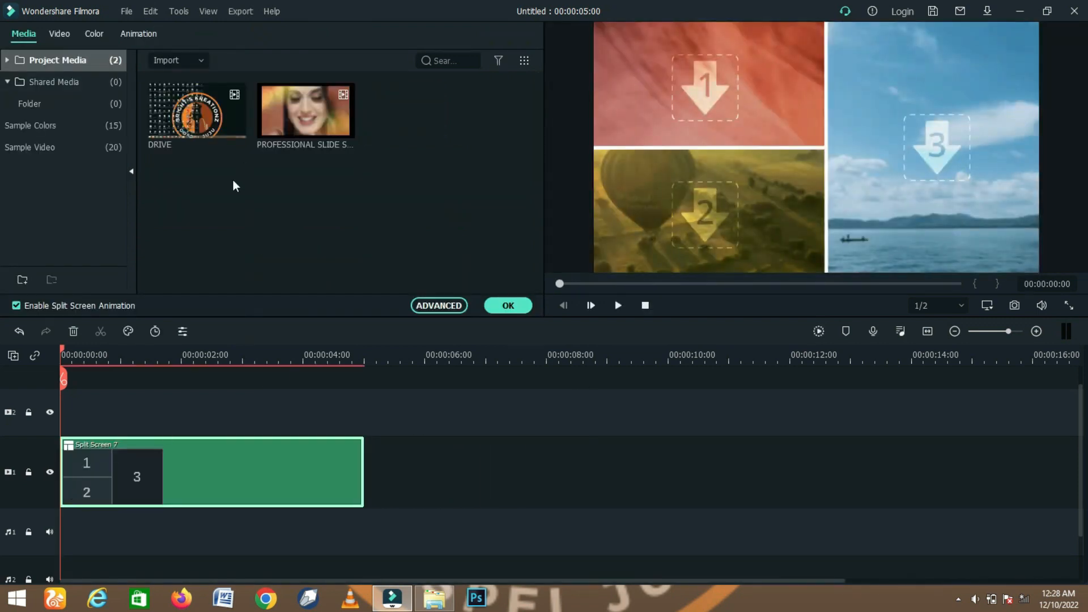
Fill the three-panel split screen with DRIVE in panel 1, the PROFESSIONAL SLIDE clip in panel 2 and Travel 01 in panel 3
{"action": "left_click_drag", "start_coordinate": [195, 111], "coordinate": [737, 111]}
{"action": "left_click_drag", "start_coordinate": [276, 141], "coordinate": [614, 211]}
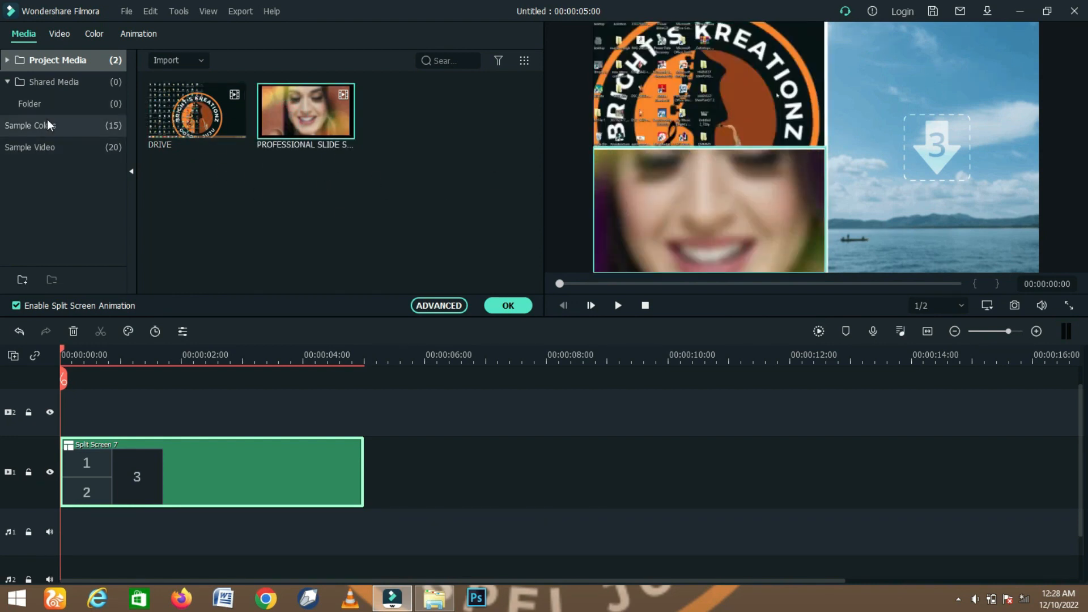
{"action": "left_click", "coordinate": [53, 148]}
{"action": "left_click_drag", "start_coordinate": [169, 125], "coordinate": [843, 181]}
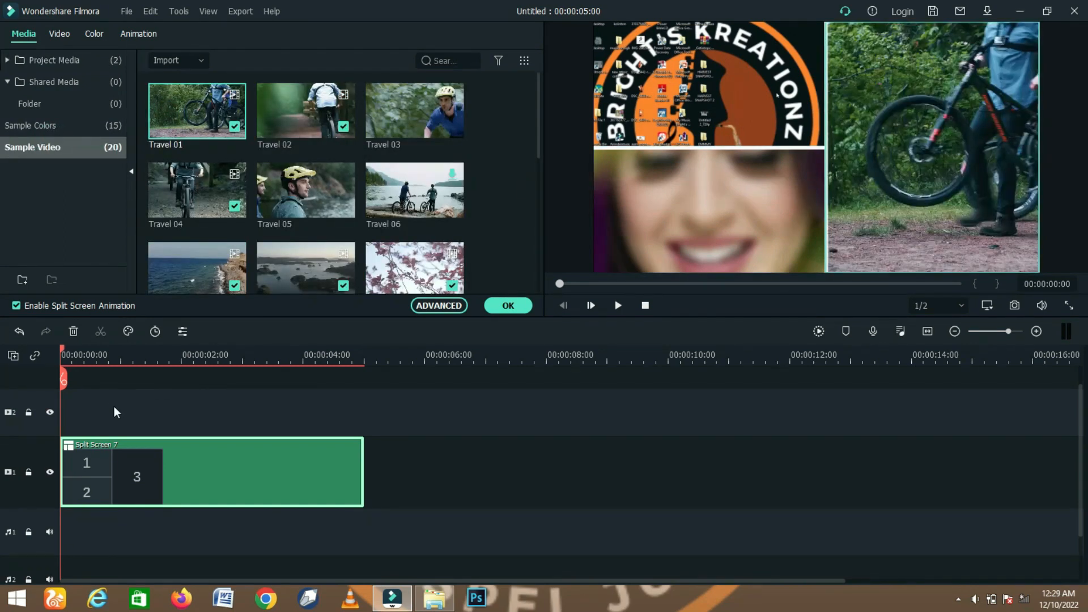
Play the filled three-panel split screen through and delete it from the timeline
{"action": "key", "text": "space"}
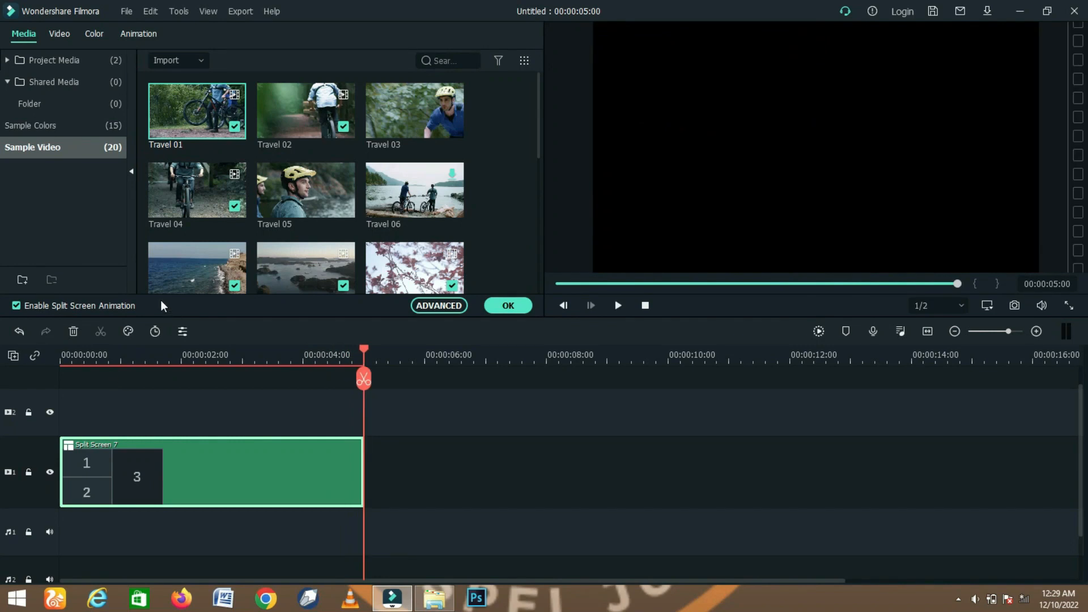
{"action": "key", "text": "Delete"}
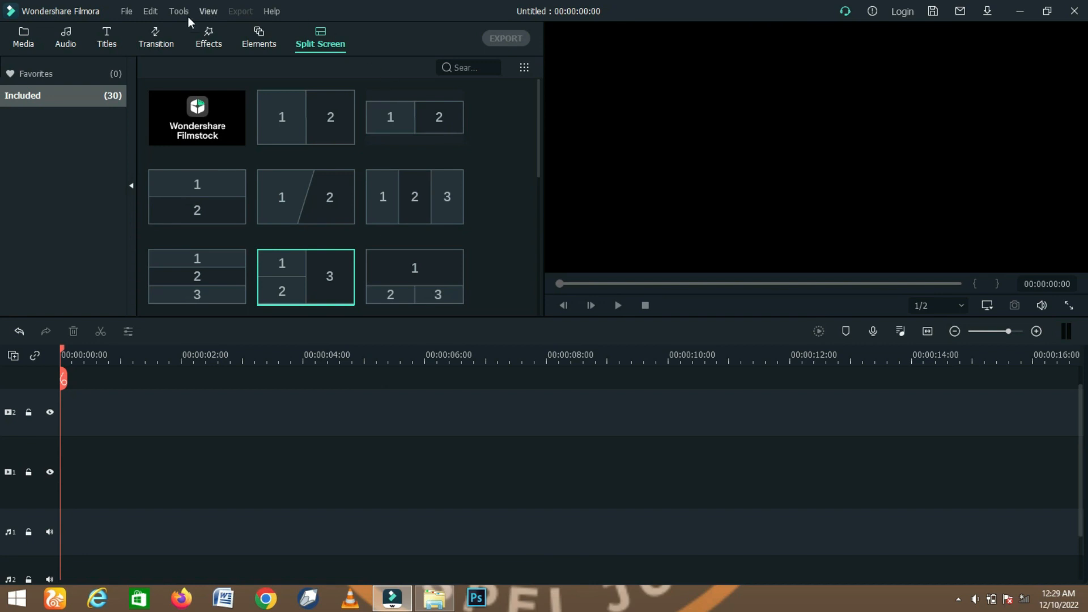
Preview the Travel 03 and Travel 05 sample videos from the media library and select Travel 06
{"action": "left_click", "coordinate": [17, 43]}
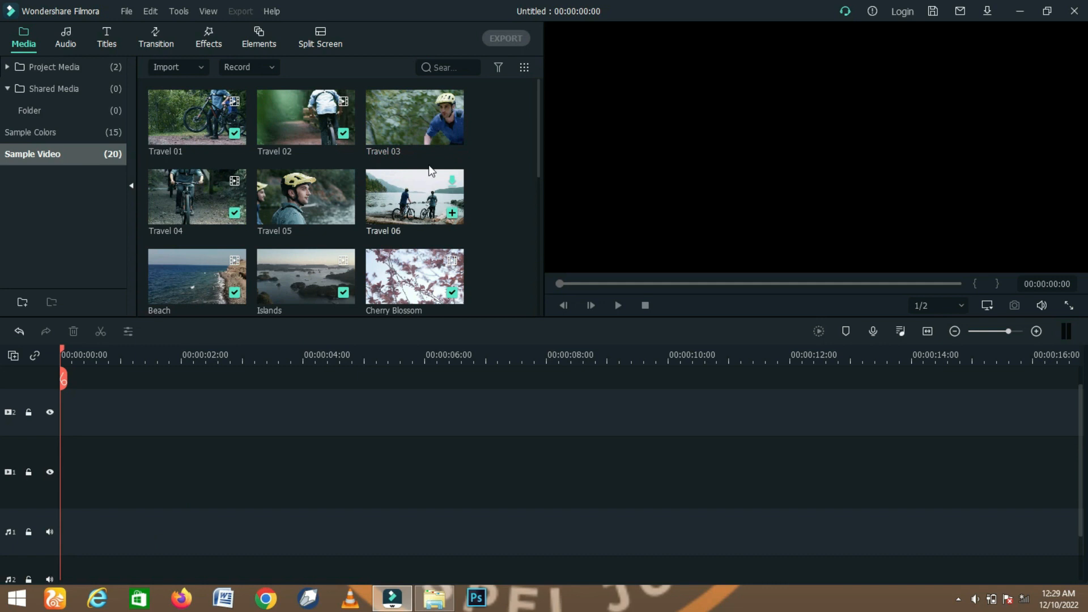
{"action": "double_click", "coordinate": [419, 112]}
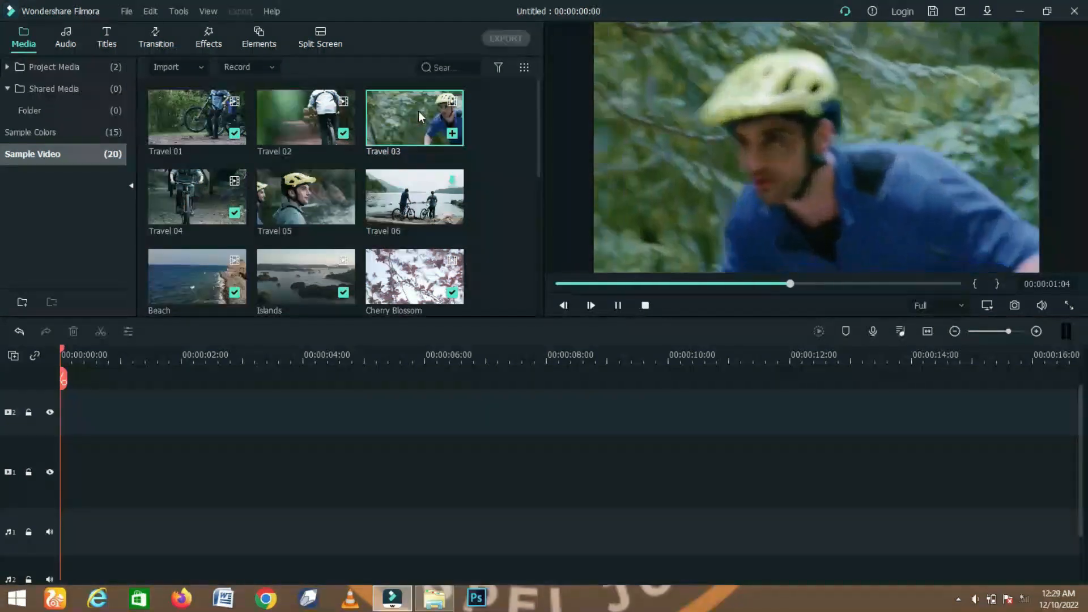
{"action": "double_click", "coordinate": [328, 187]}
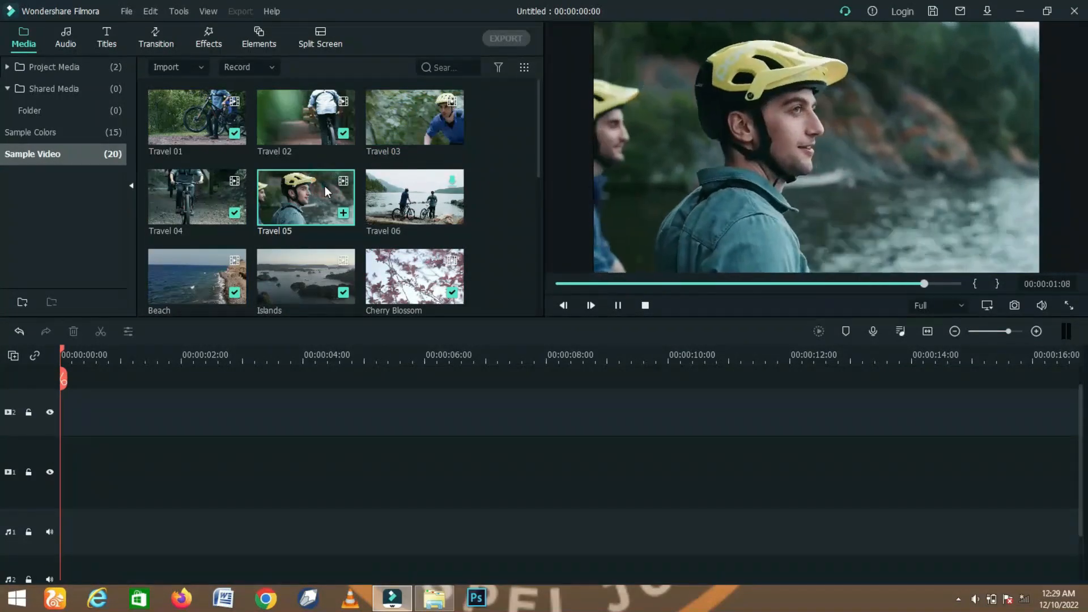
{"action": "left_click", "coordinate": [394, 196]}
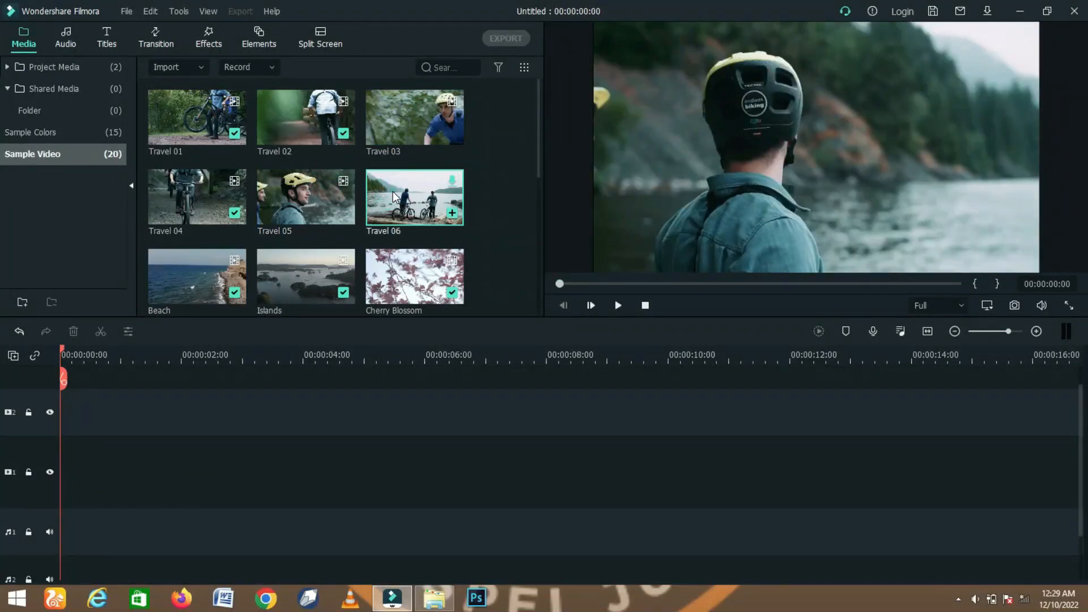